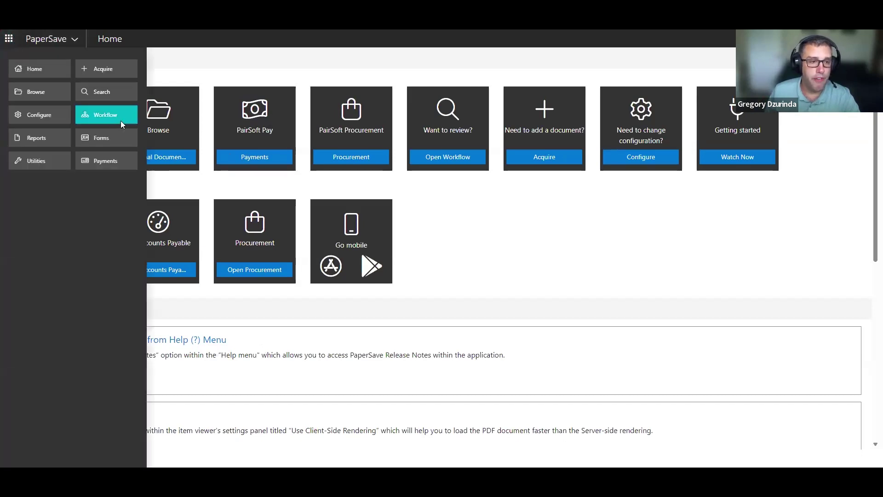
In the BC Non PO Invoice Automation Standard Fields workflow, start a new item and upload IBS.pdf.
{"action": "left_click", "coordinate": [122, 124]}
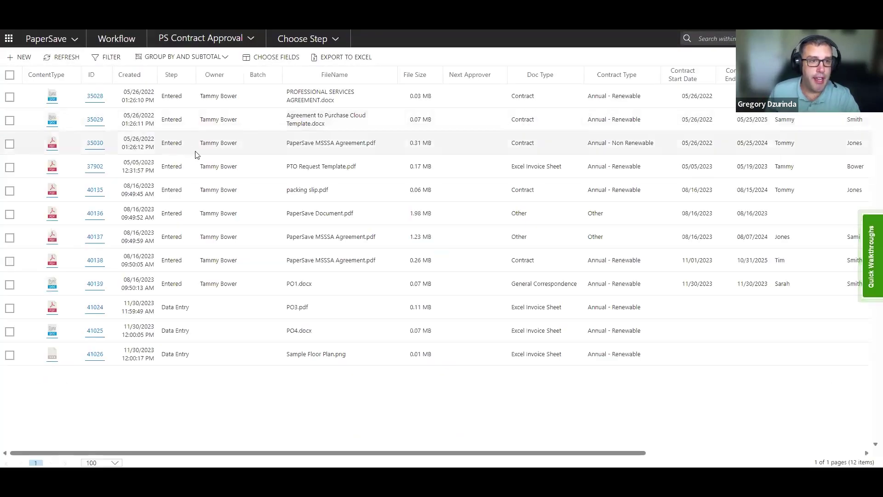
{"action": "left_click", "coordinate": [198, 40]}
{"action": "mouse_move", "coordinate": [233, 101]}
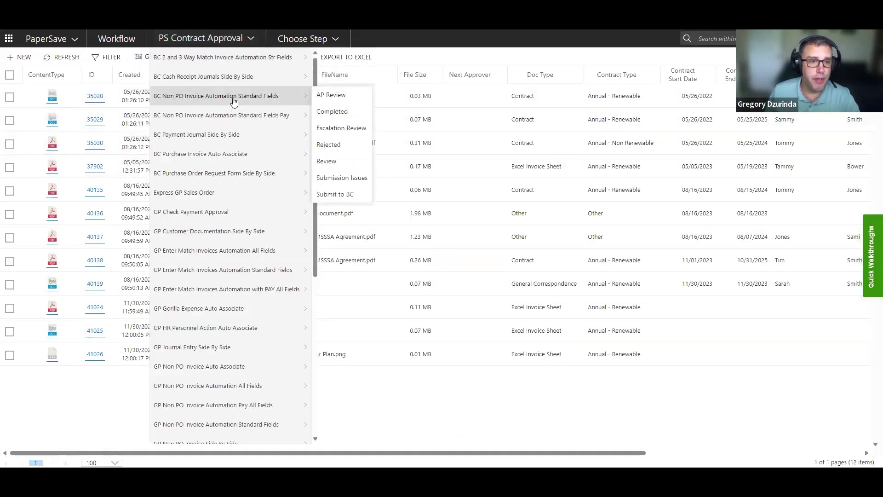
{"action": "left_click", "coordinate": [235, 102]}
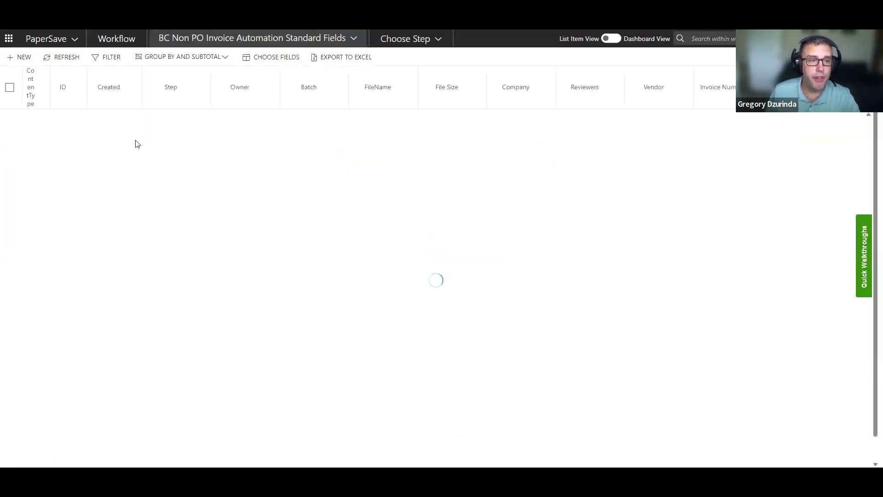
{"action": "left_click", "coordinate": [18, 57]}
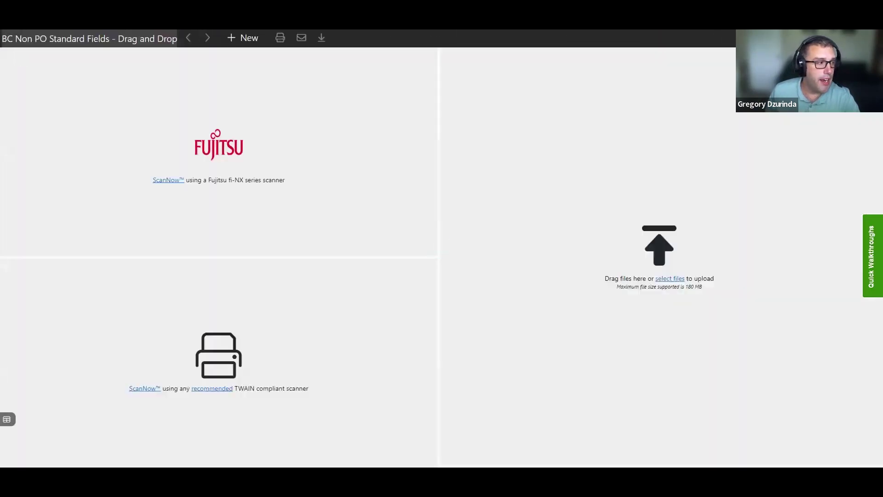
{"action": "left_click_drag", "start_coordinate": [538, 177], "coordinate": [684, 180]}
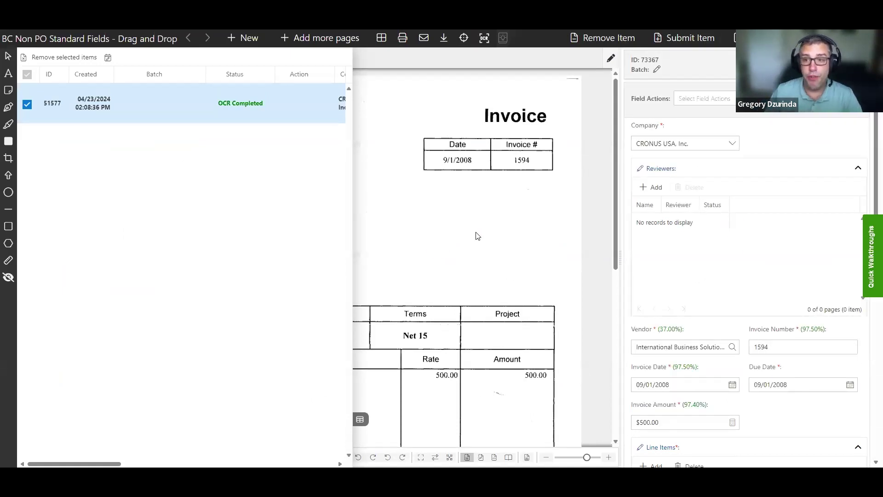
Check the extracted invoice date, number and amount against the IBS invoice image and dismiss the duplicate invoice alert.
{"action": "scroll", "coordinate": [734, 197], "scroll_direction": "down", "scroll_amount": 1}
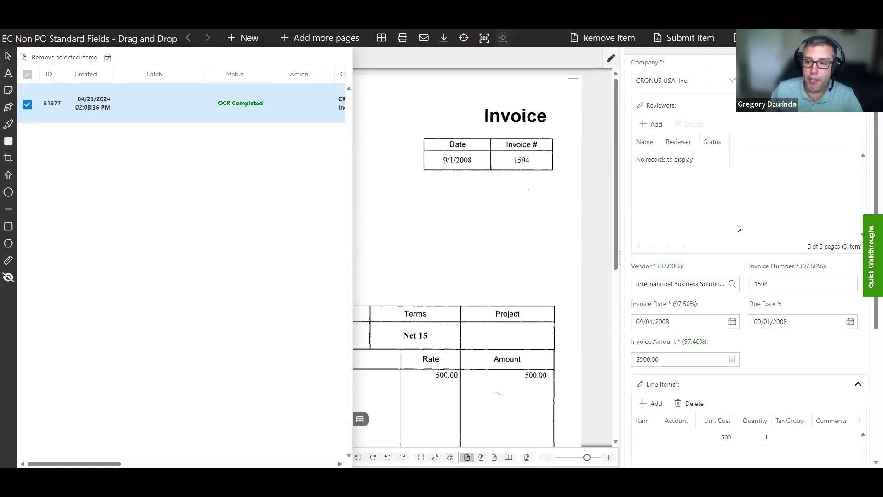
{"action": "left_click", "coordinate": [778, 304]}
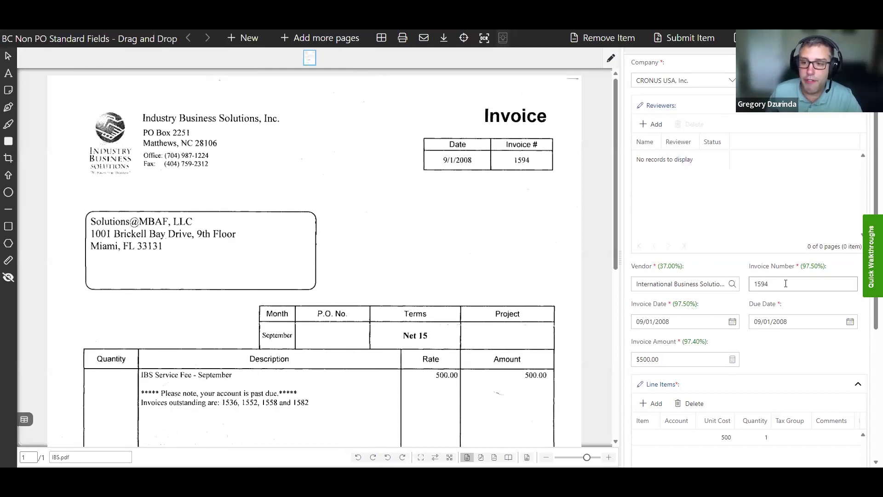
{"action": "left_click", "coordinate": [678, 321]}
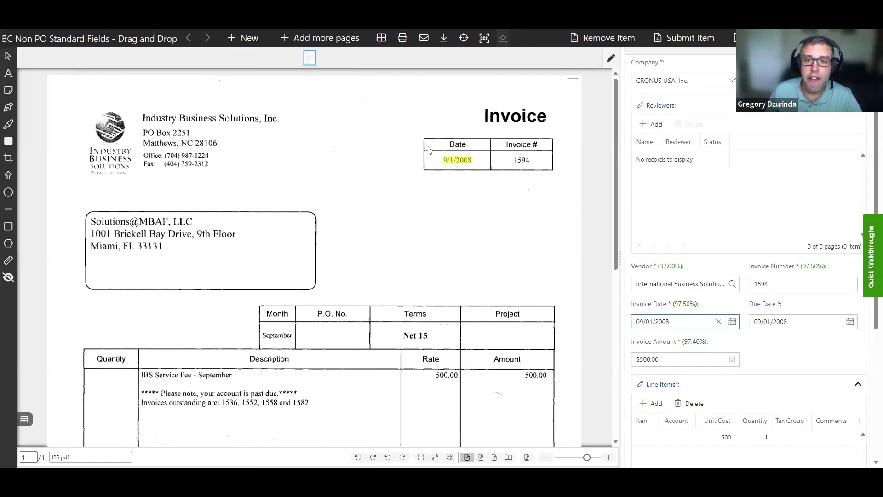
{"action": "left_click", "coordinate": [792, 285]}
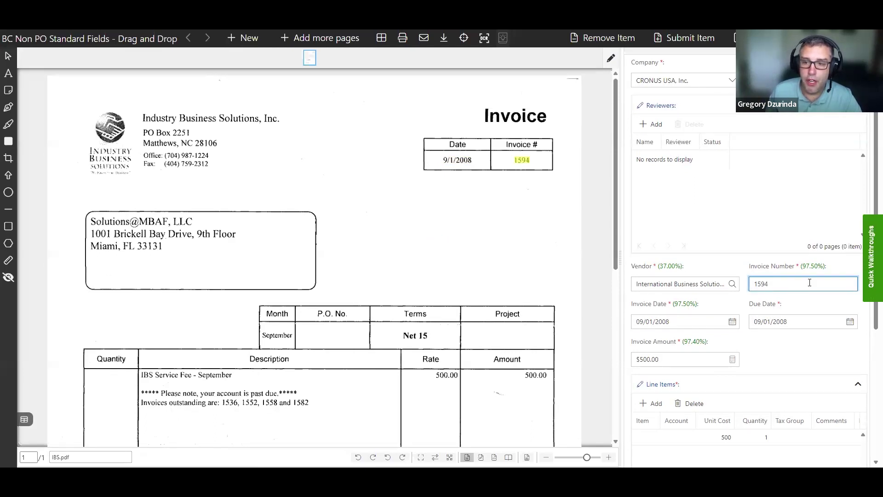
{"action": "left_click", "coordinate": [681, 360]}
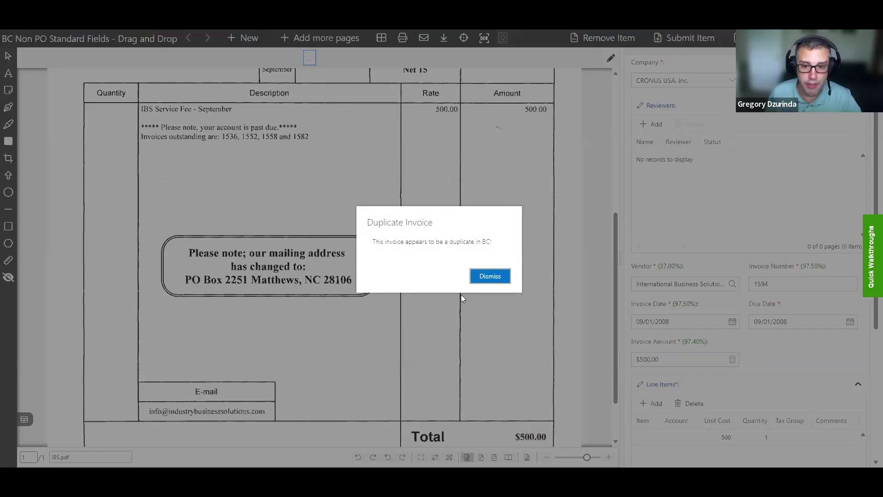
{"action": "left_click", "coordinate": [491, 277]}
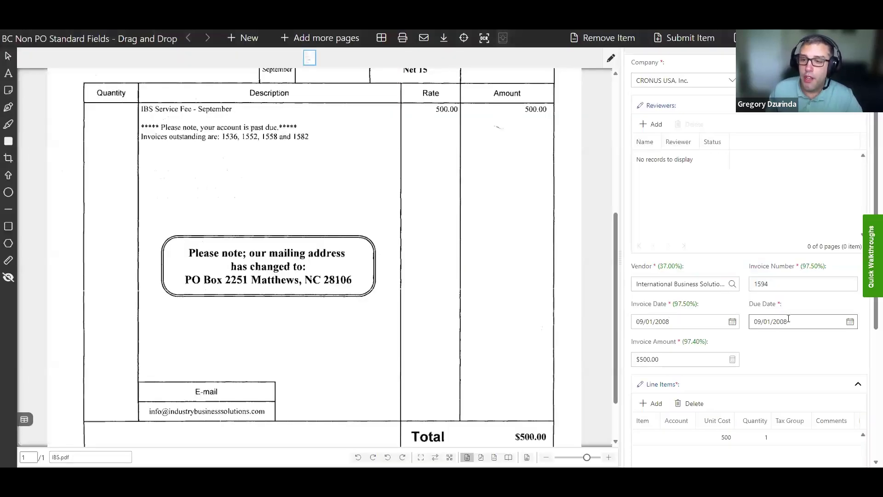
Start another new item, upload Highbridge.pdf and review its extracted header fields and line items.
{"action": "scroll", "coordinate": [670, 315], "scroll_direction": "up", "scroll_amount": 2}
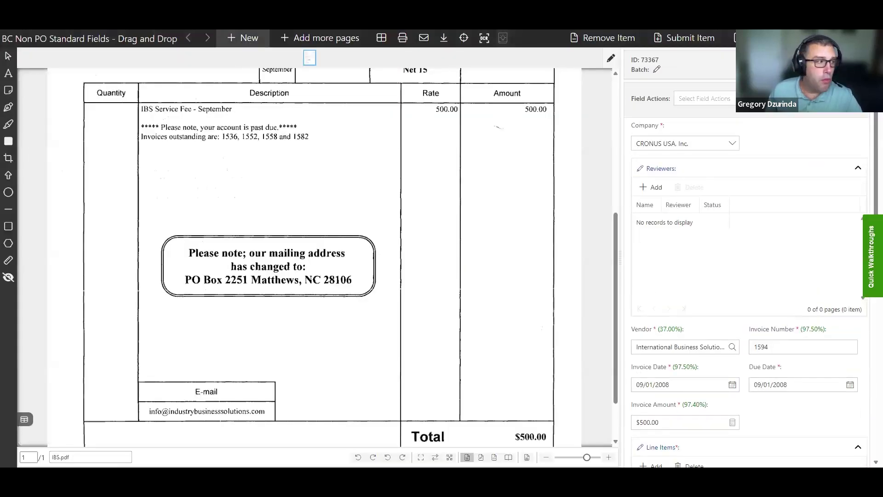
{"action": "left_click", "coordinate": [242, 37]}
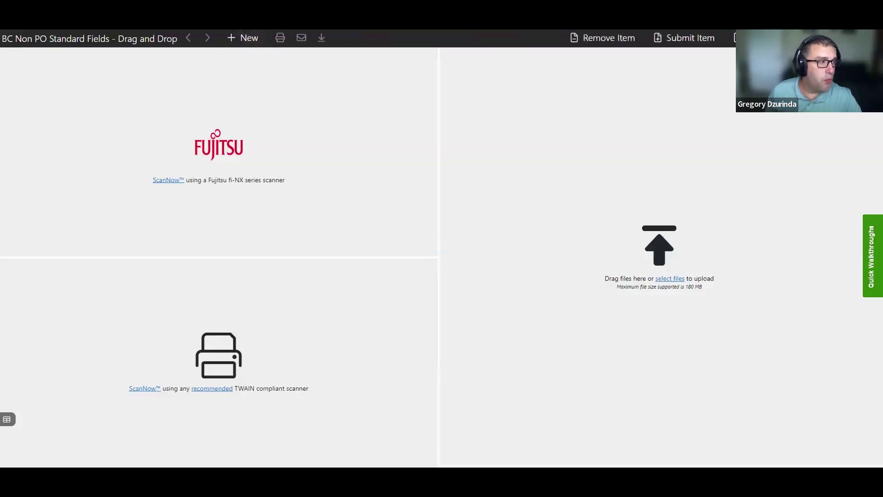
{"action": "left_click_drag", "start_coordinate": [605, 153], "coordinate": [625, 169]}
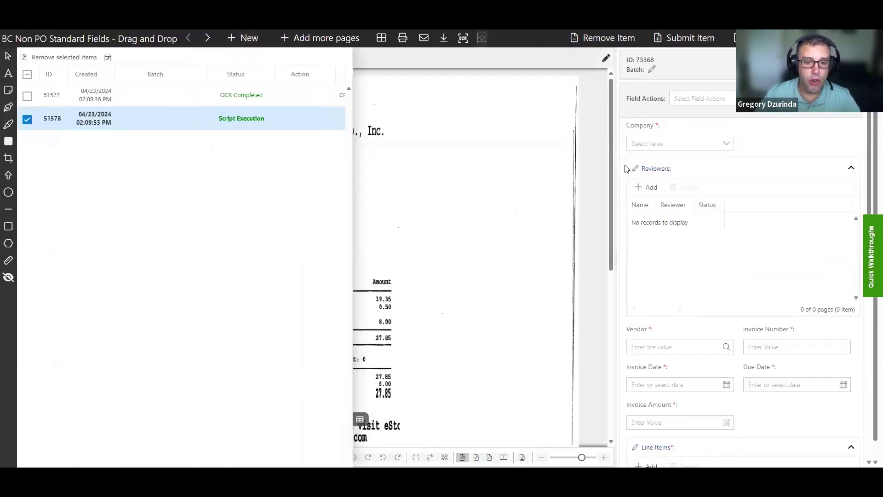
{"action": "left_click", "coordinate": [474, 181]}
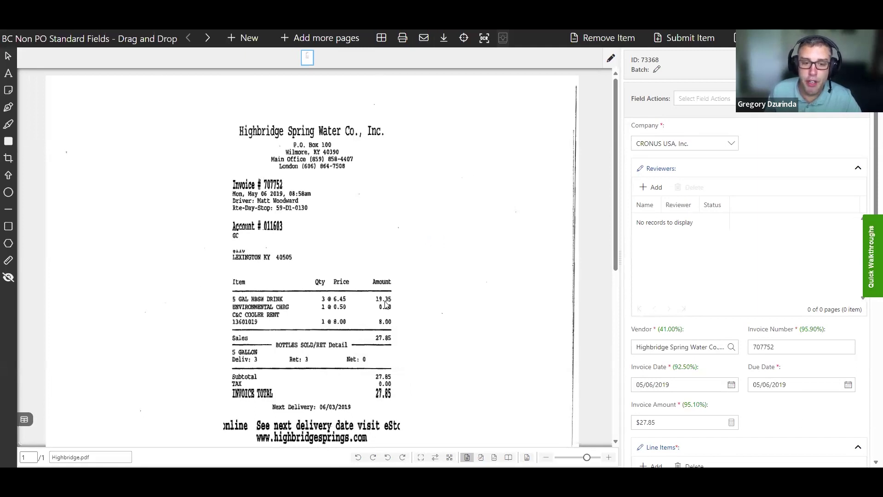
{"action": "scroll", "coordinate": [754, 320], "scroll_direction": "down", "scroll_amount": 5}
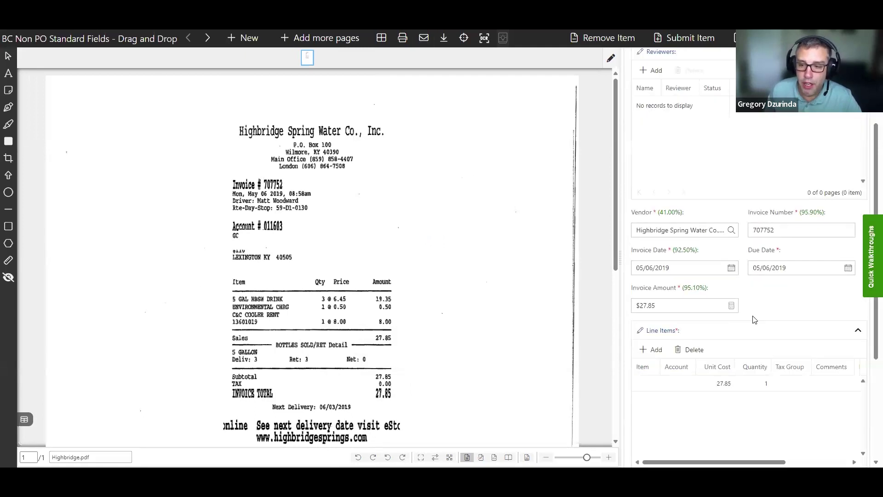
{"action": "scroll", "coordinate": [754, 318], "scroll_direction": "up", "scroll_amount": 6}
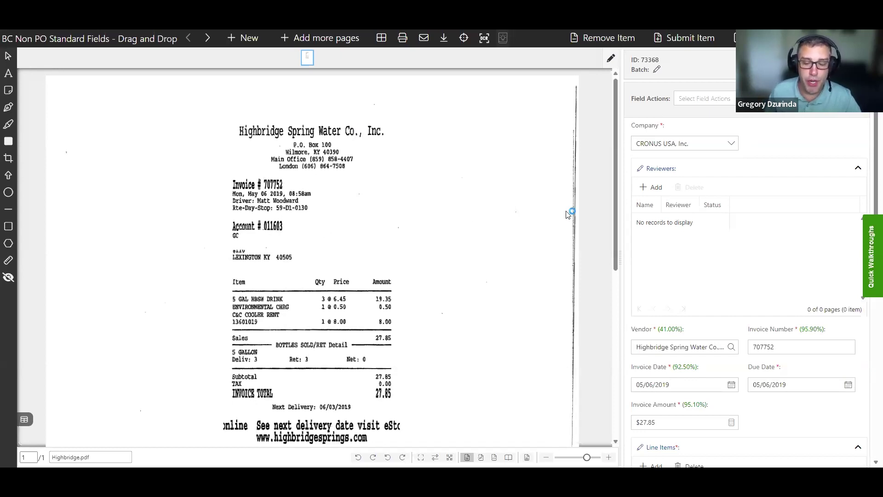
Fill the Comments field by capturing the account number line from the Highbridge invoice image.
{"action": "scroll", "coordinate": [685, 236], "scroll_direction": "down", "scroll_amount": 6}
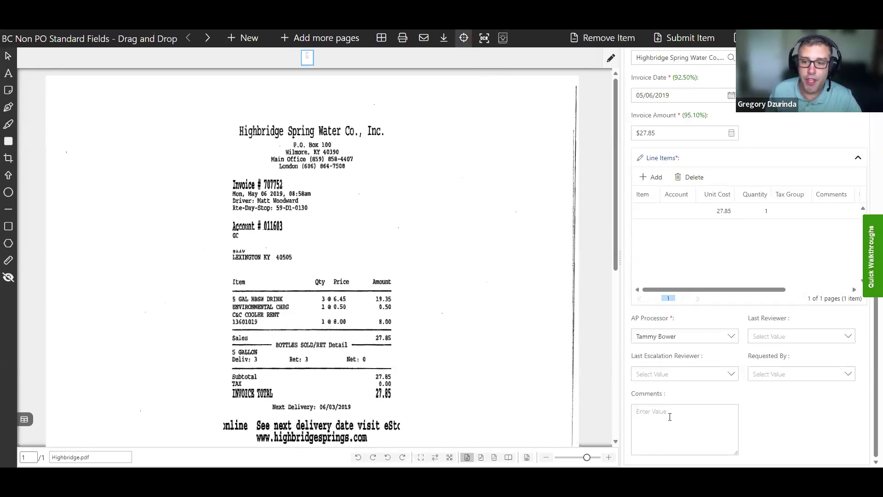
{"action": "left_click", "coordinate": [684, 412]}
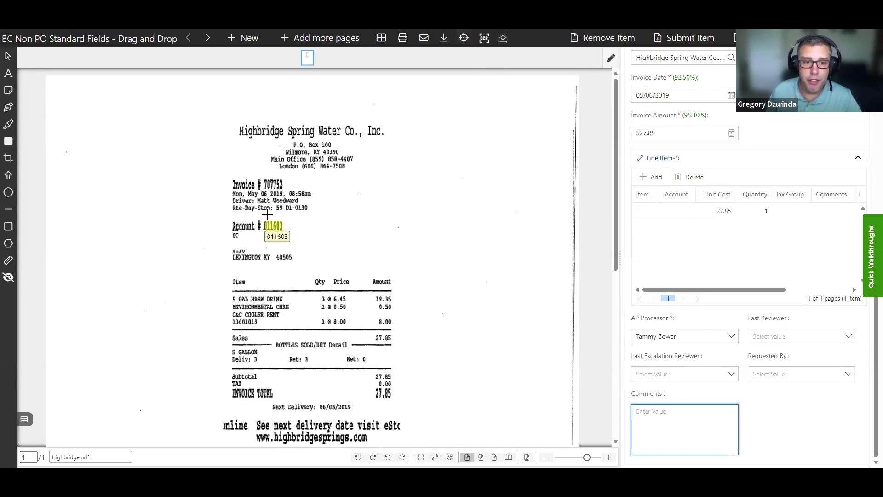
{"action": "left_click_drag", "start_coordinate": [230, 216], "coordinate": [289, 230]}
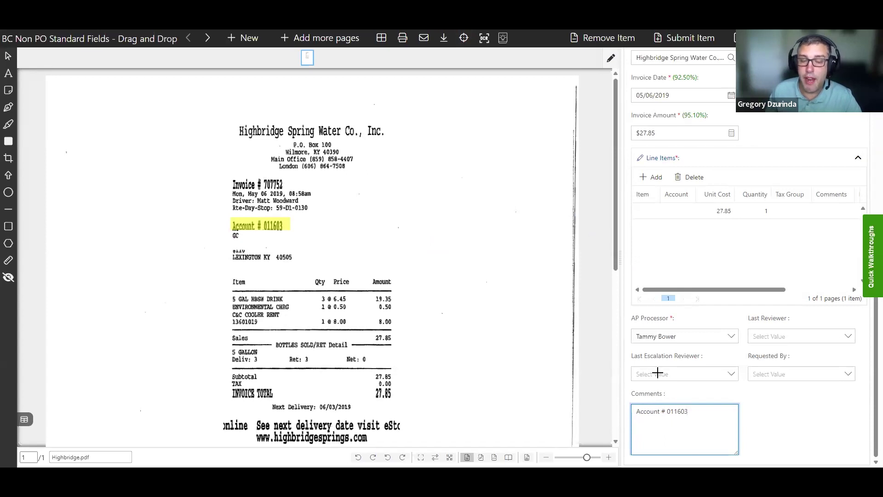
Learn the document by key, using "Highbridge Spring Water Co., Inc." as the key, and confirm Comments as the learned field.
{"action": "left_click", "coordinate": [504, 40]}
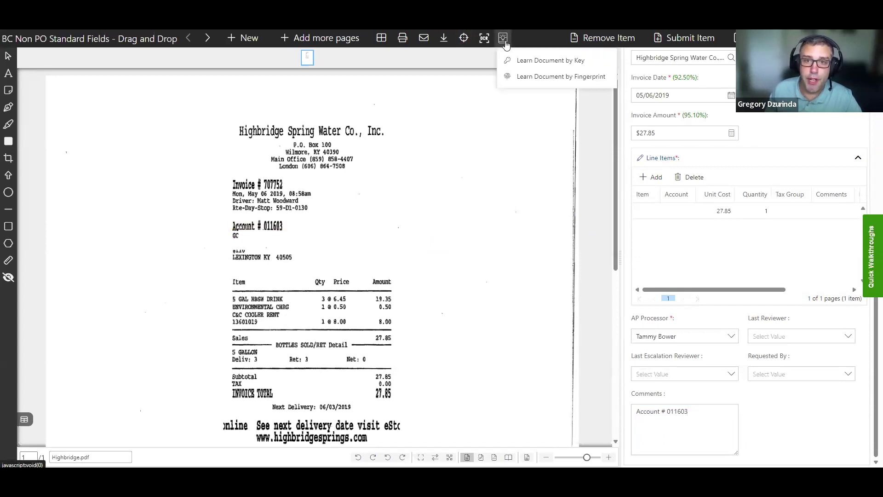
{"action": "left_click", "coordinate": [545, 62]}
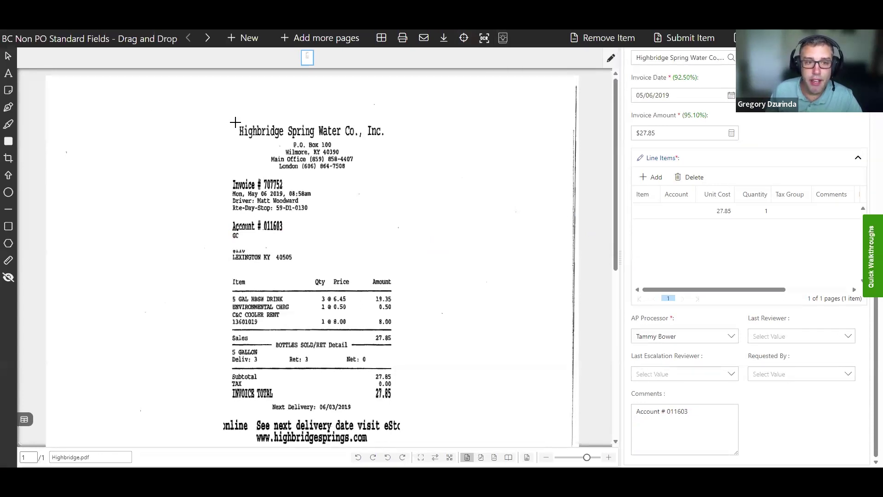
{"action": "mouse_move", "coordinate": [235, 122]}
{"action": "left_mouse_down"}
{"action": "mouse_move", "coordinate": [286, 140]}
{"action": "mouse_move", "coordinate": [389, 139]}
{"action": "left_mouse_up"}
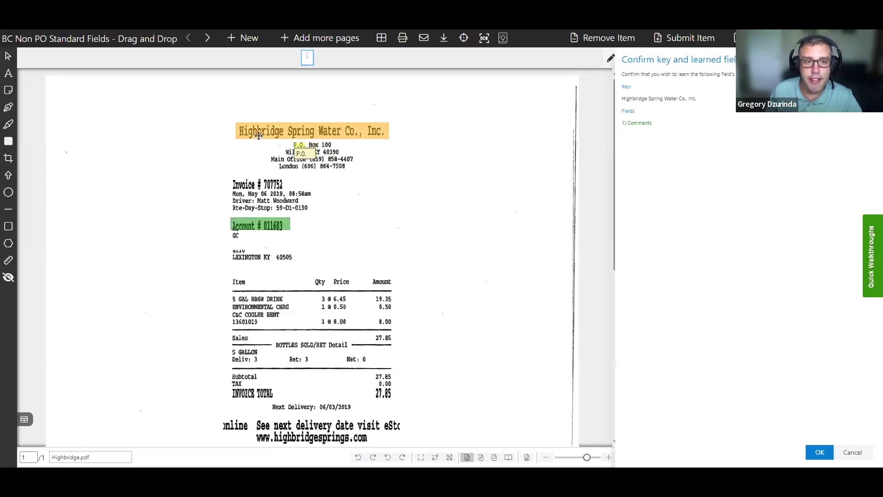
{"action": "left_click_drag", "start_coordinate": [242, 205], "coordinate": [265, 234]}
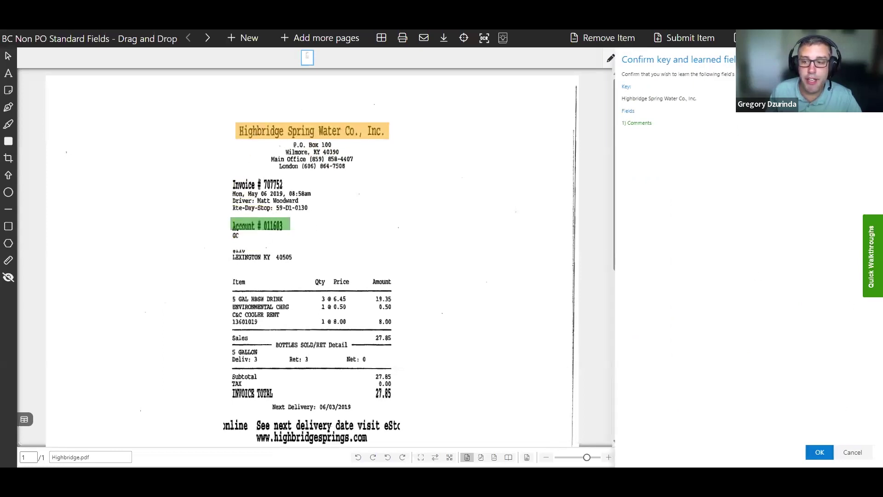
{"action": "left_click", "coordinate": [821, 454]}
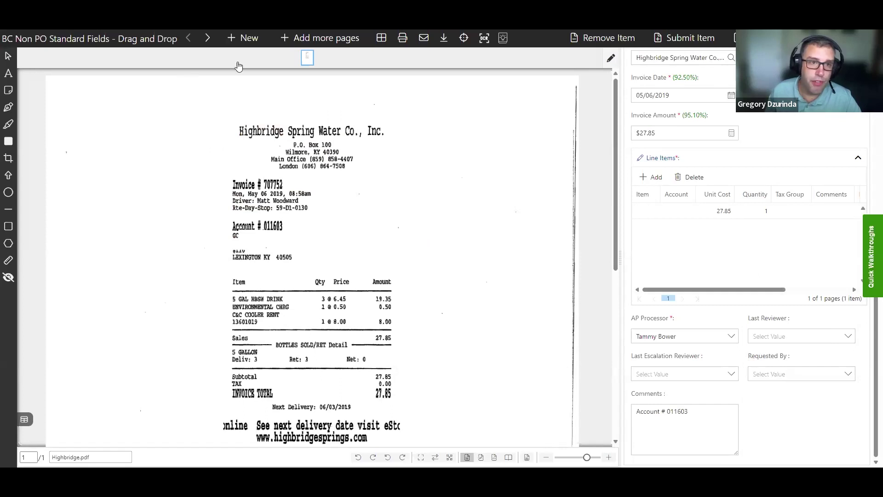
Upload Highbridge.pdf again as a new item and check where its Comments value is captured on the invoice.
{"action": "left_click", "coordinate": [236, 45]}
{"action": "left_click_drag", "start_coordinate": [531, 151], "coordinate": [667, 131]}
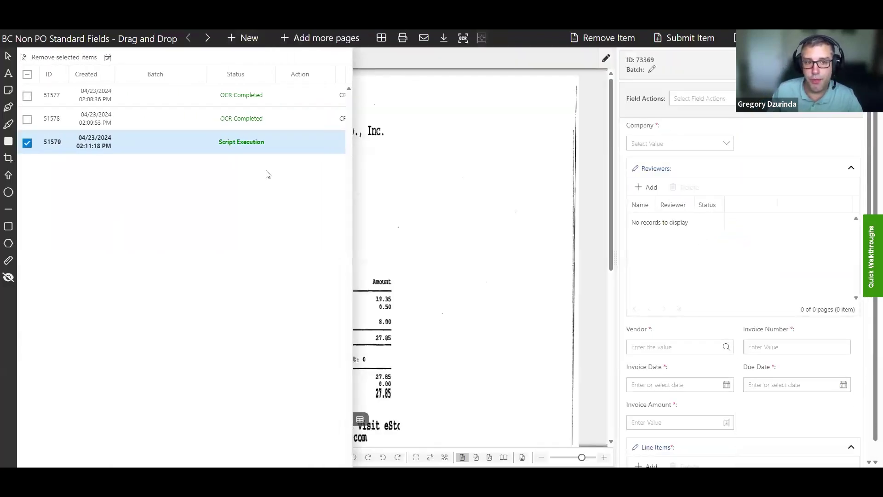
{"action": "scroll", "coordinate": [746, 236], "scroll_direction": "down", "scroll_amount": 2}
{"action": "scroll", "coordinate": [736, 228], "scroll_direction": "down", "scroll_amount": 4}
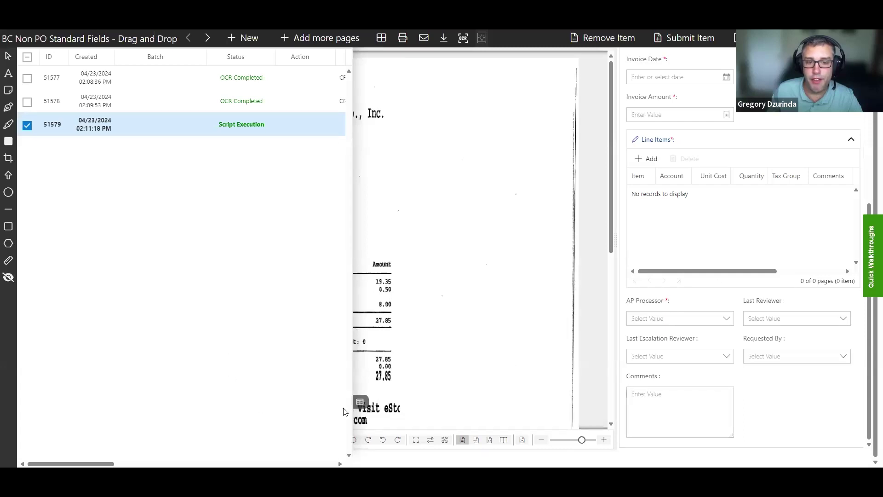
{"action": "left_click", "coordinate": [689, 398]}
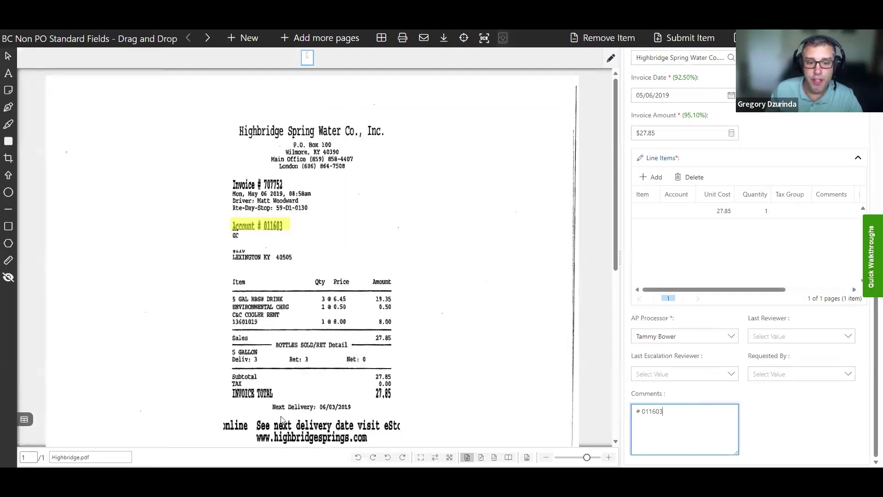
{"action": "left_click", "coordinate": [500, 479]}
{"action": "left_click", "coordinate": [509, 440]}
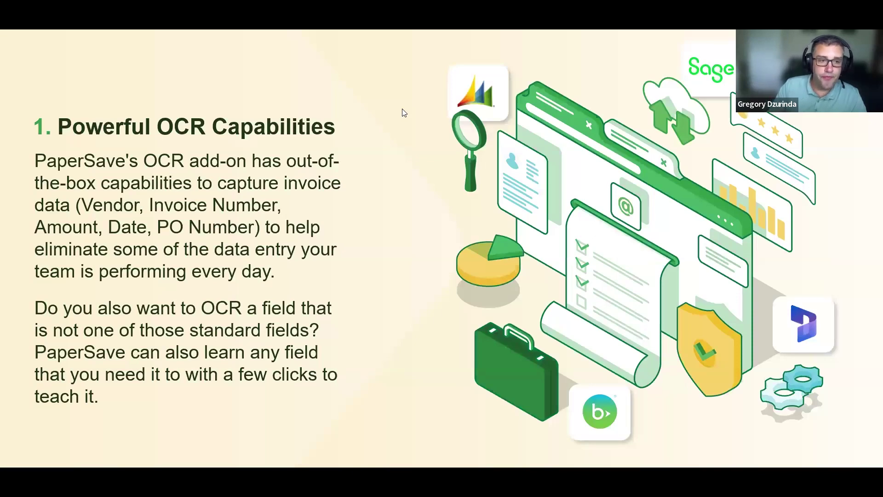
{"action": "left_click", "coordinate": [403, 113]}
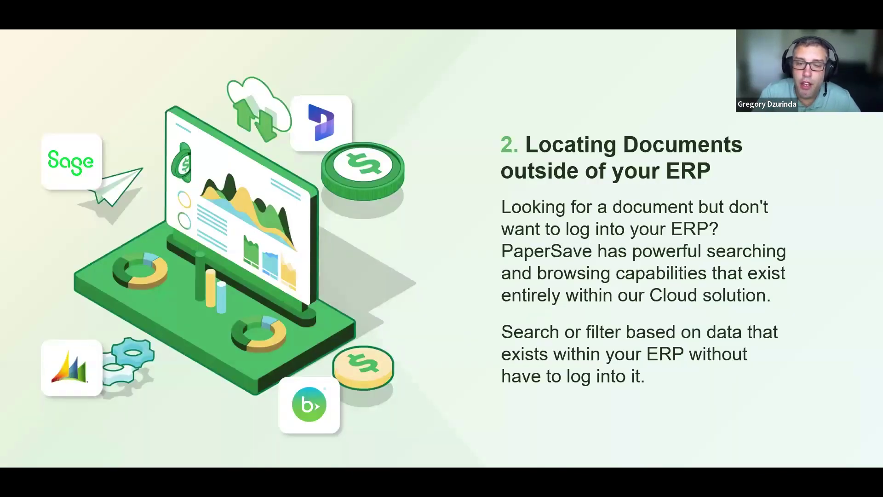
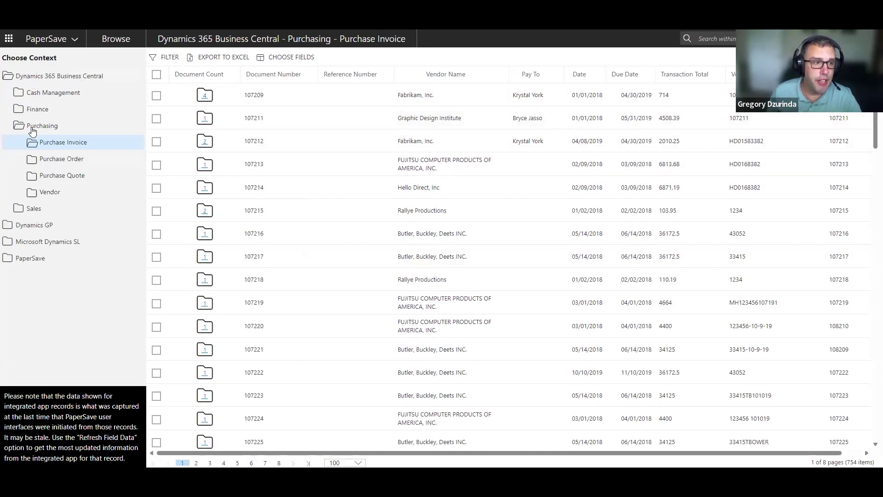
Browse the purchase invoices under Dynamics 365 Business Central Purchasing and search within them for "International".
{"action": "left_click", "coordinate": [47, 147]}
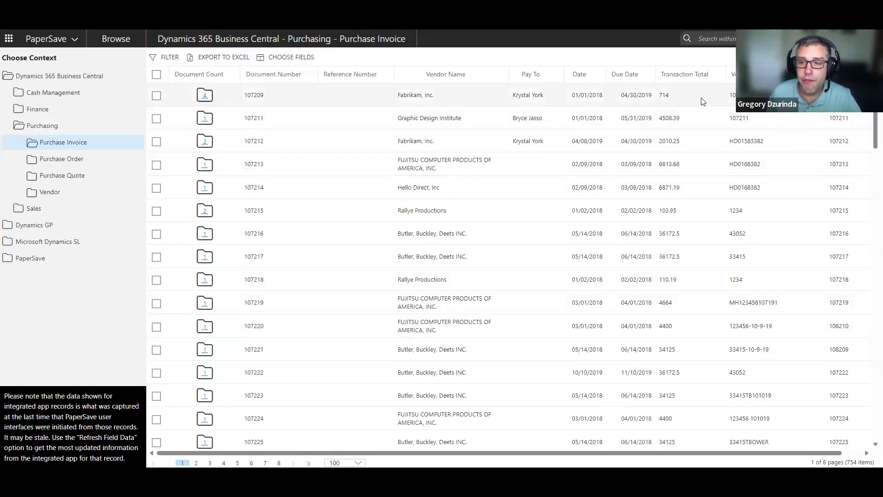
{"action": "scroll", "coordinate": [663, 135], "scroll_direction": "down", "scroll_amount": 3}
{"action": "scroll", "coordinate": [664, 134], "scroll_direction": "up", "scroll_amount": 3}
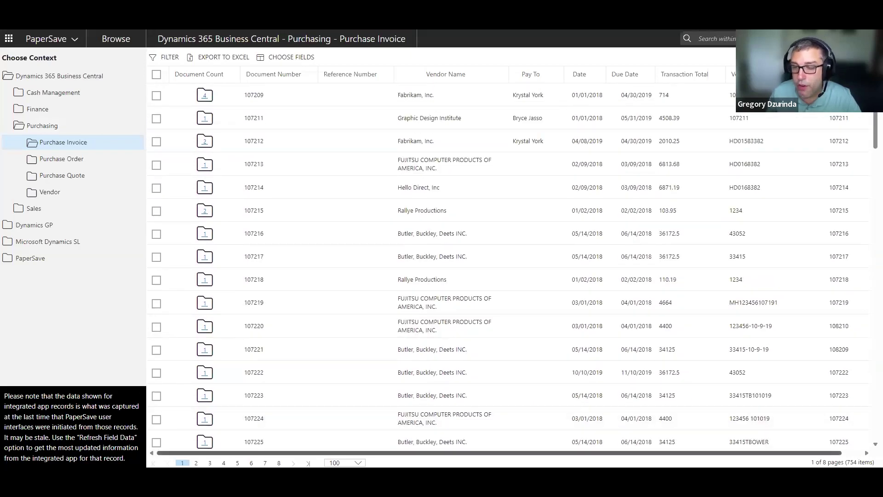
{"action": "left_click", "coordinate": [727, 35]}
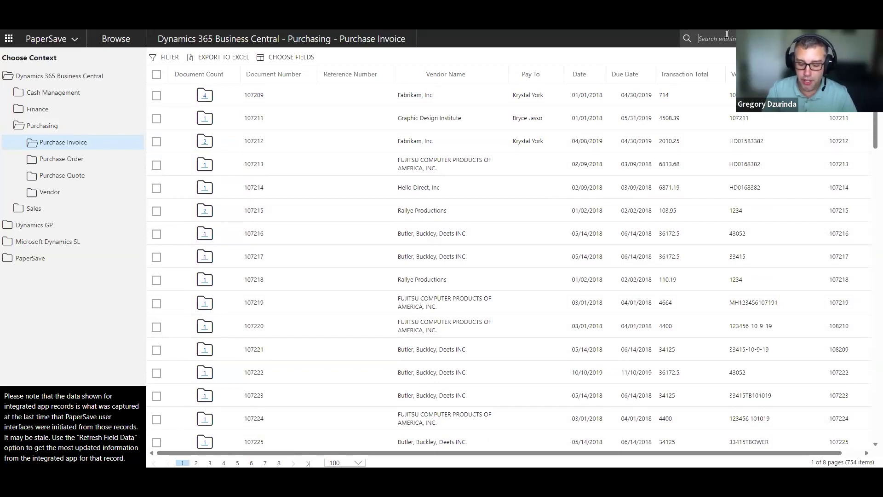
{"action": "type", "text": "International"}
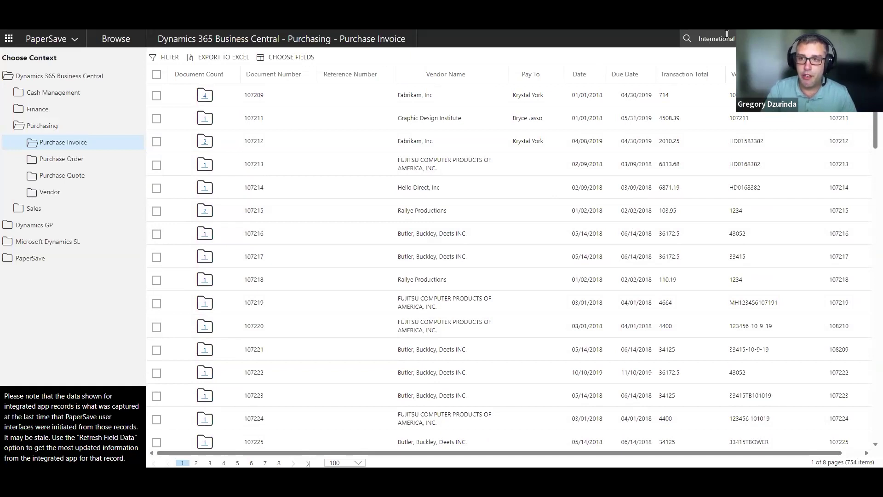
{"action": "key", "text": "Return"}
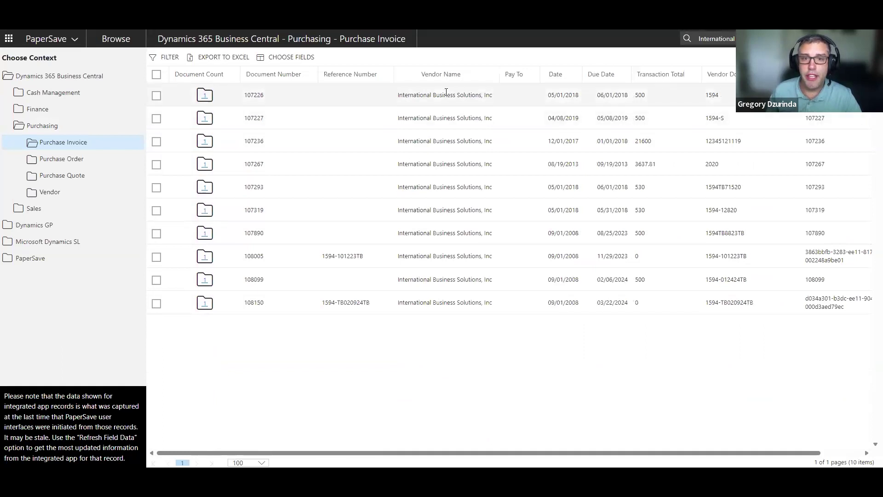
Export all matching purchase invoices to Excel, and check the exported workbook with editing enabled before returning to PaperSave.
{"action": "left_click", "coordinate": [156, 75]}
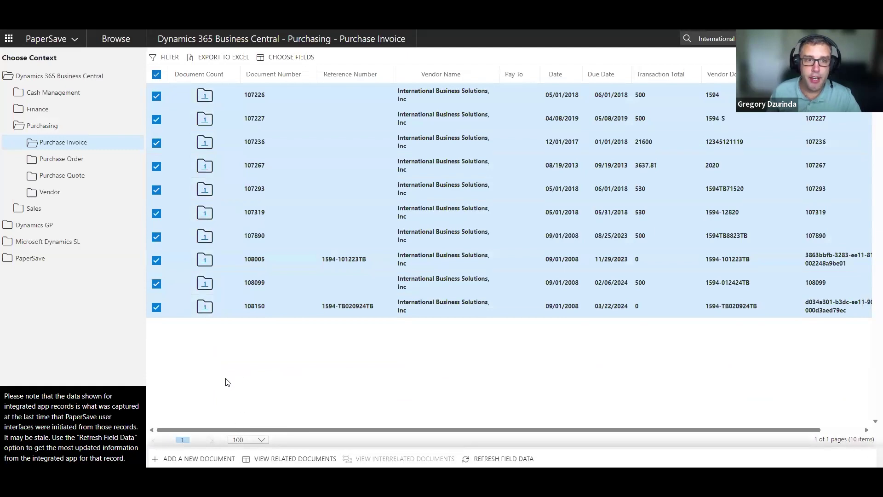
{"action": "left_click", "coordinate": [214, 56]}
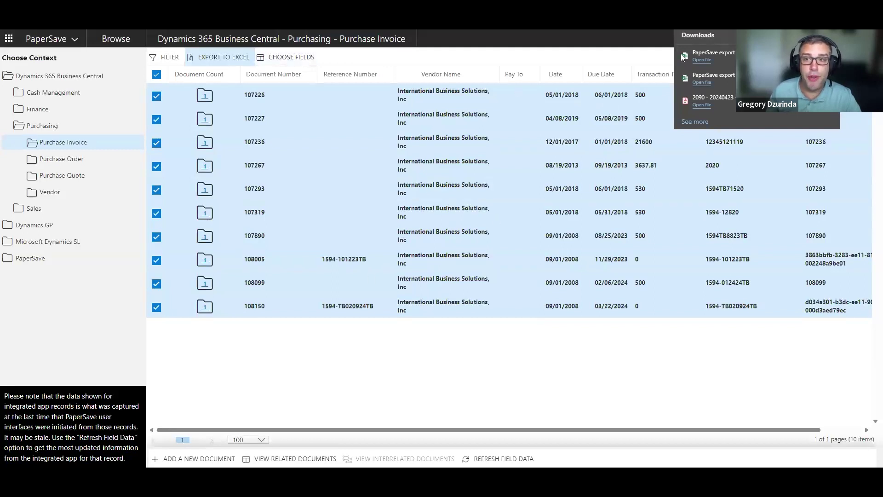
{"action": "left_click", "coordinate": [727, 85]}
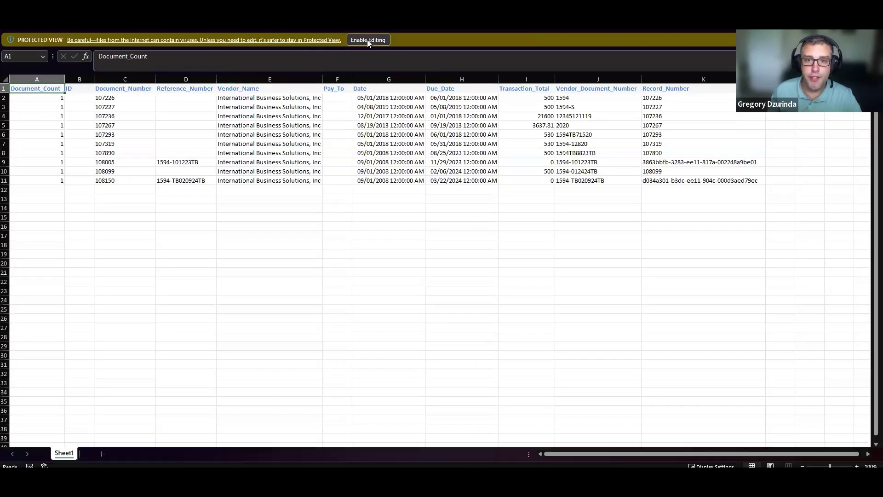
{"action": "left_click", "coordinate": [367, 40]}
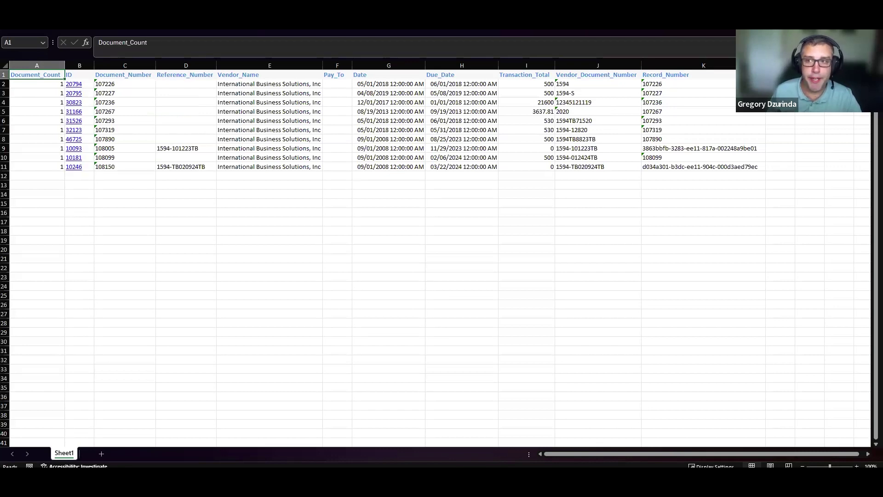
{"action": "key", "text": "alt+Tab"}
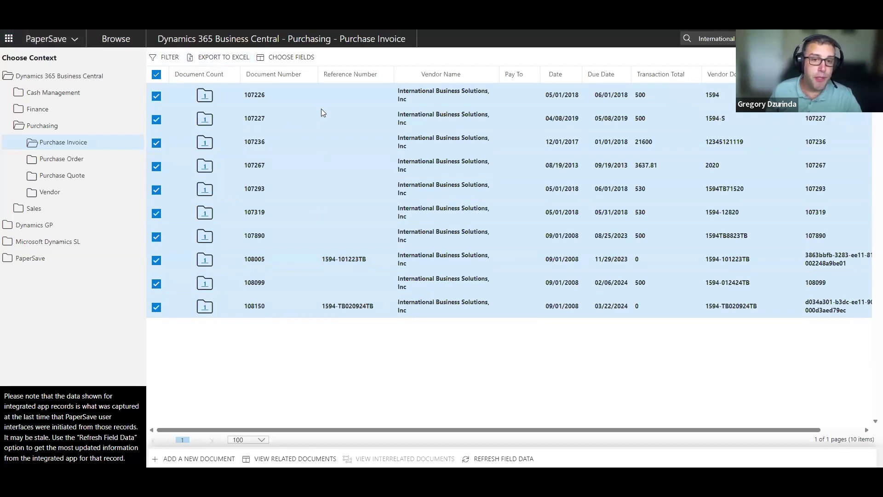
Open the simple document search and search all documents for "International Business".
{"action": "left_click", "coordinate": [52, 40]}
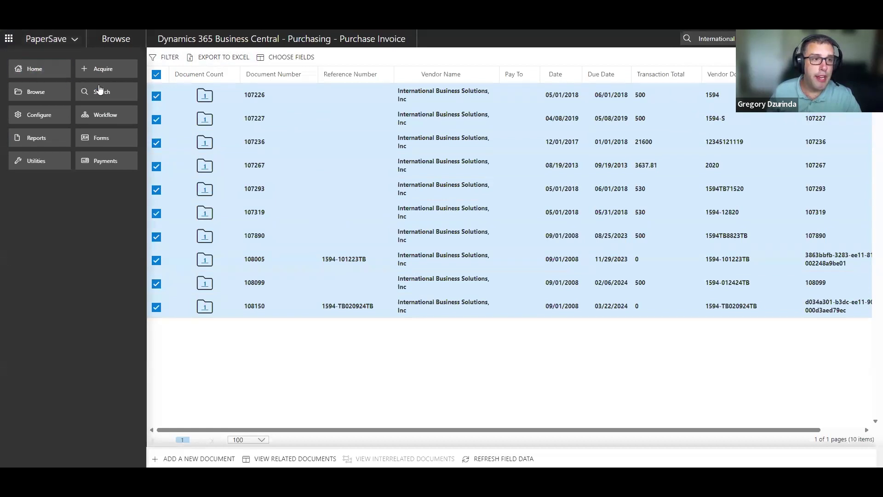
{"action": "left_click", "coordinate": [113, 102]}
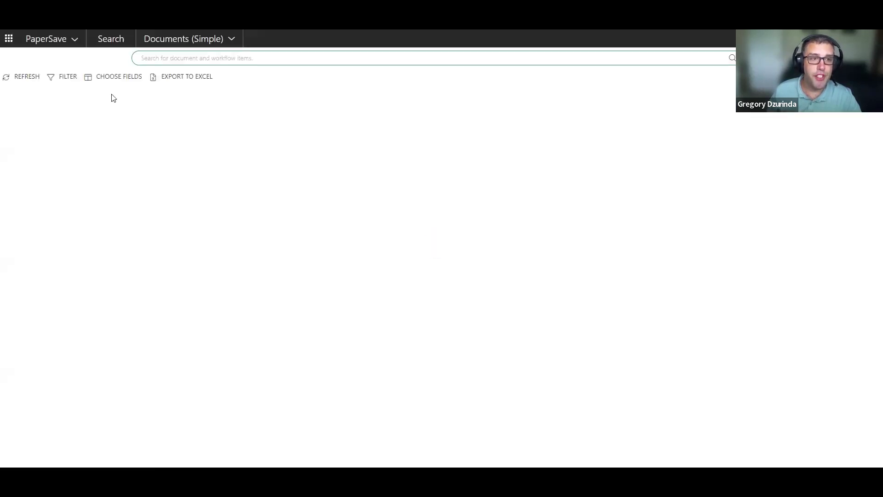
{"action": "left_click", "coordinate": [344, 62]}
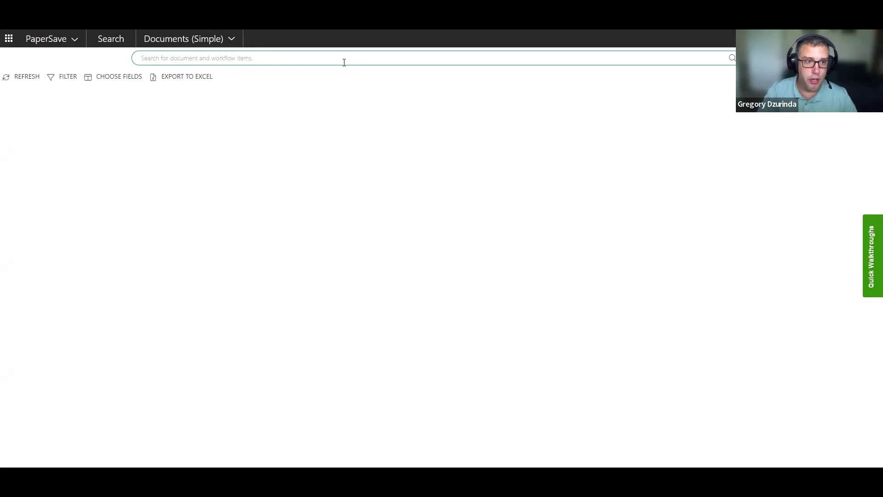
{"action": "type", "text": "International Busines"}
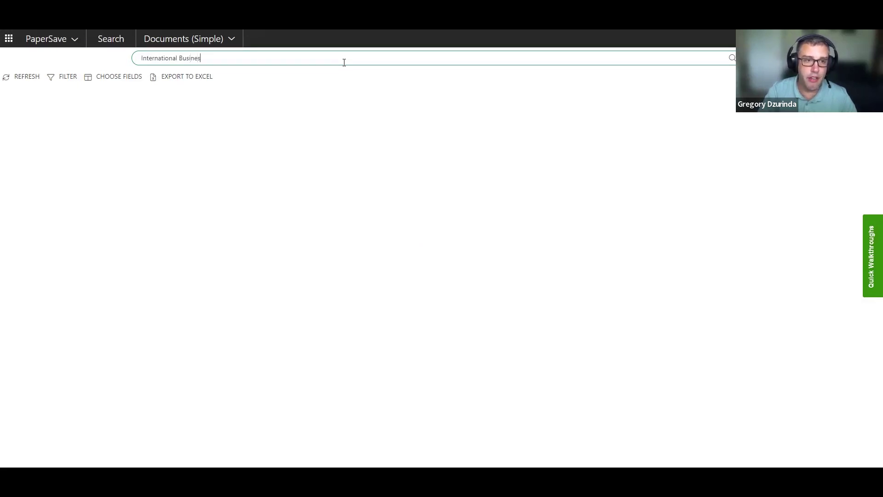
{"action": "type", "text": "s"}
{"action": "key", "text": "Return"}
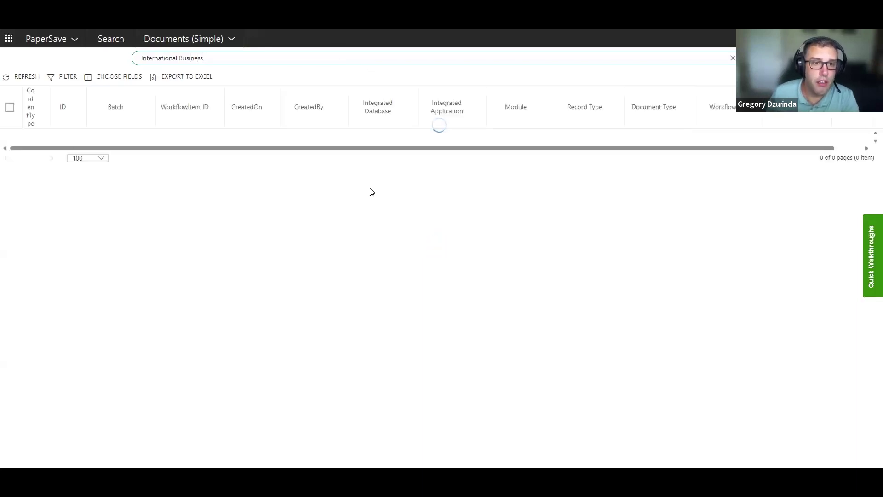
Examine the search results by integrated database, integrated application, module and record type.
{"action": "scroll", "coordinate": [485, 183], "scroll_direction": "down", "scroll_amount": 5}
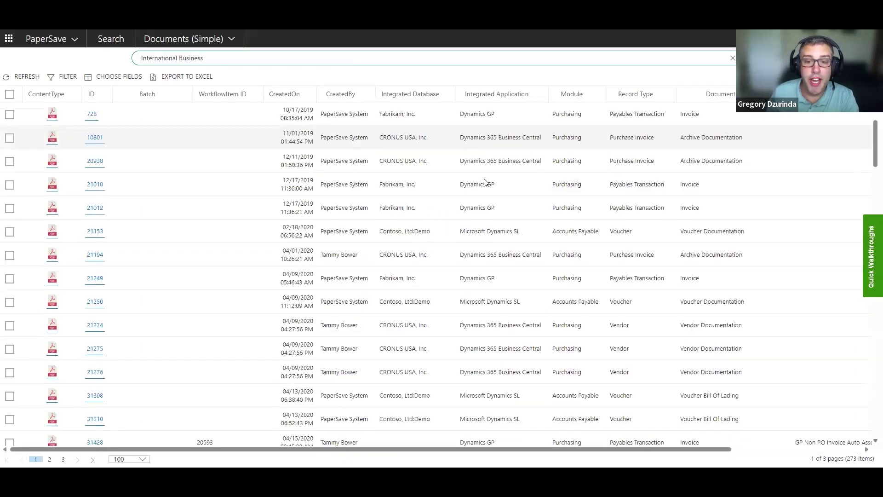
{"action": "scroll", "coordinate": [485, 182], "scroll_direction": "down", "scroll_amount": 1}
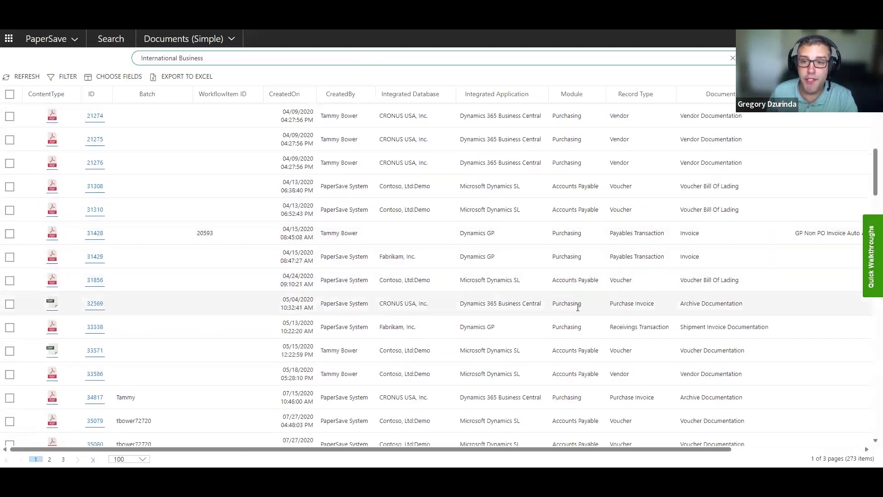
{"action": "scroll", "coordinate": [546, 309], "scroll_direction": "up", "scroll_amount": 3}
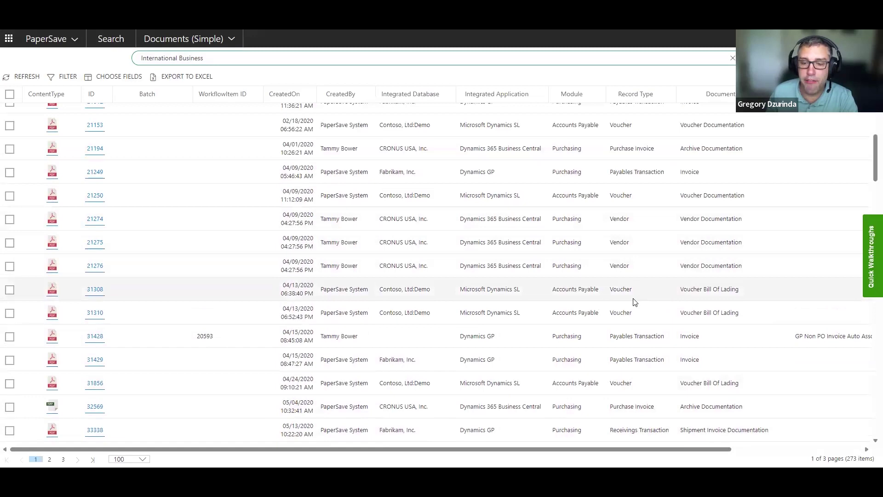
{"action": "scroll", "coordinate": [634, 302], "scroll_direction": "down", "scroll_amount": 3}
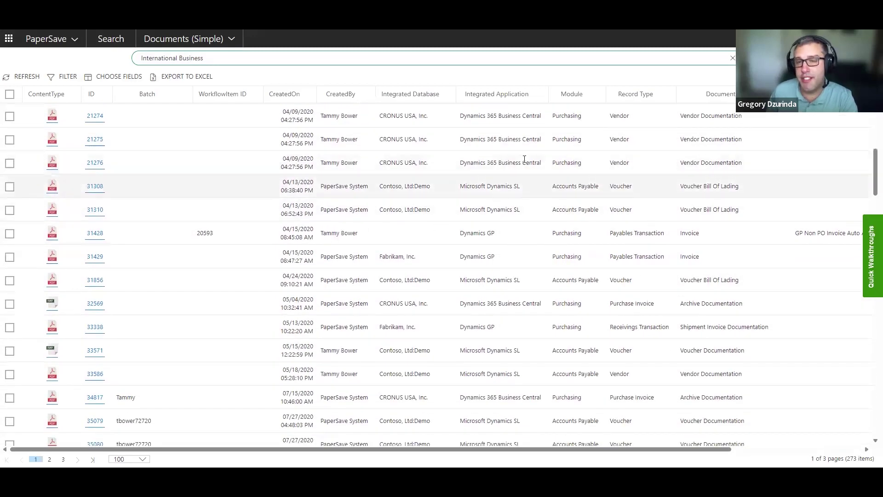
{"action": "scroll", "coordinate": [558, 301], "scroll_direction": "down", "scroll_amount": 10}
{"action": "scroll", "coordinate": [598, 306], "scroll_direction": "up", "scroll_amount": 6}
{"action": "scroll", "coordinate": [617, 307], "scroll_direction": "up", "scroll_amount": 12}
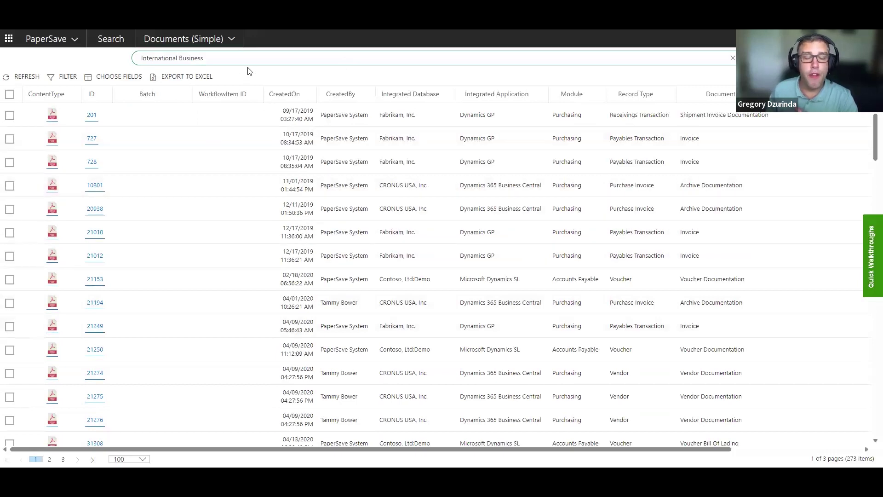
Switch to the advanced document search and choose Purchase Invoice under Dynamics 365 Business Central Purchasing as the record type.
{"action": "left_click", "coordinate": [196, 37]}
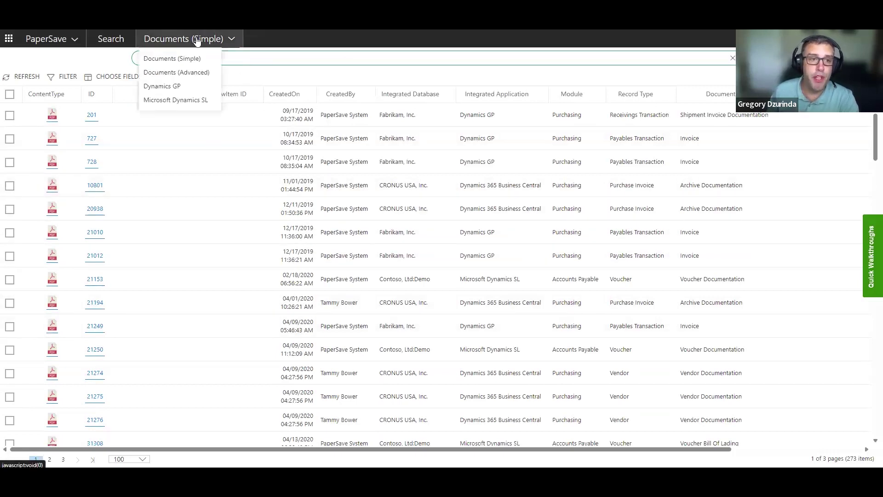
{"action": "left_click", "coordinate": [189, 74]}
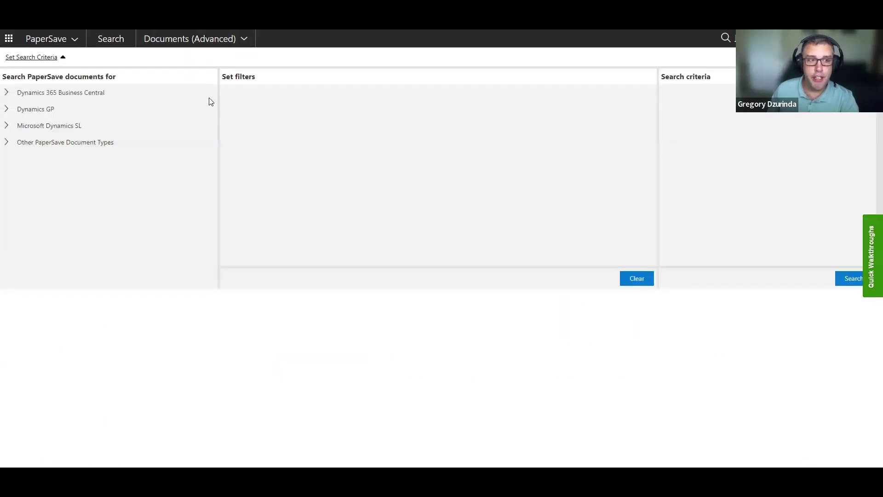
{"action": "left_click", "coordinate": [6, 92]}
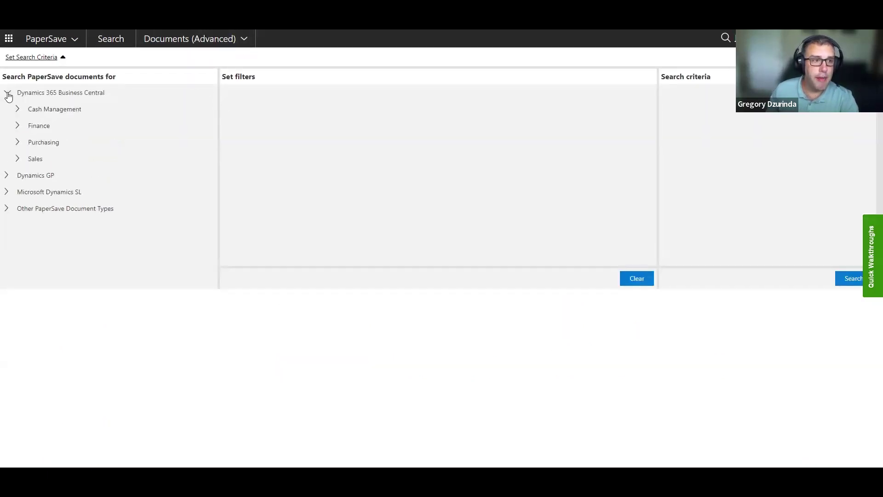
{"action": "left_click", "coordinate": [24, 145]}
{"action": "left_click", "coordinate": [29, 158]}
{"action": "left_click", "coordinate": [55, 160]}
Add a filter condition for the purchase invoices, review the available fields and choose Vendor Name.
{"action": "left_click", "coordinate": [290, 100]}
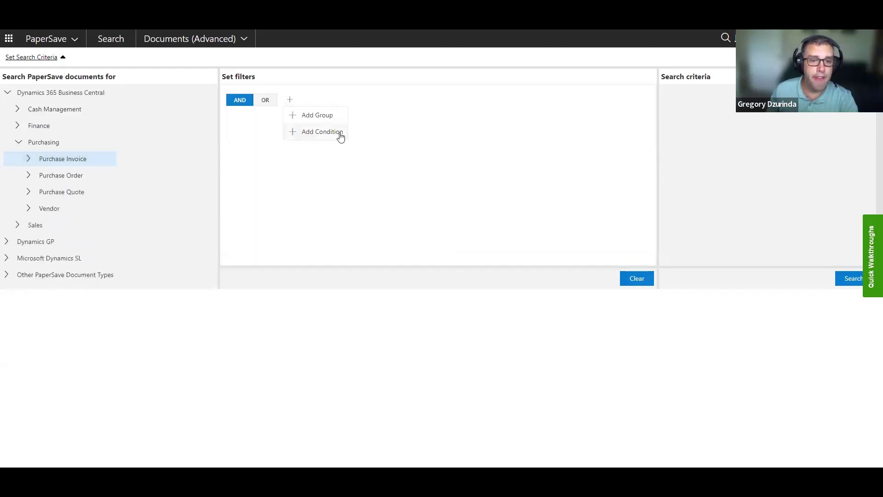
{"action": "left_click", "coordinate": [331, 132]}
{"action": "left_click", "coordinate": [321, 126]}
{"action": "scroll", "coordinate": [299, 169], "scroll_direction": "down", "scroll_amount": 3}
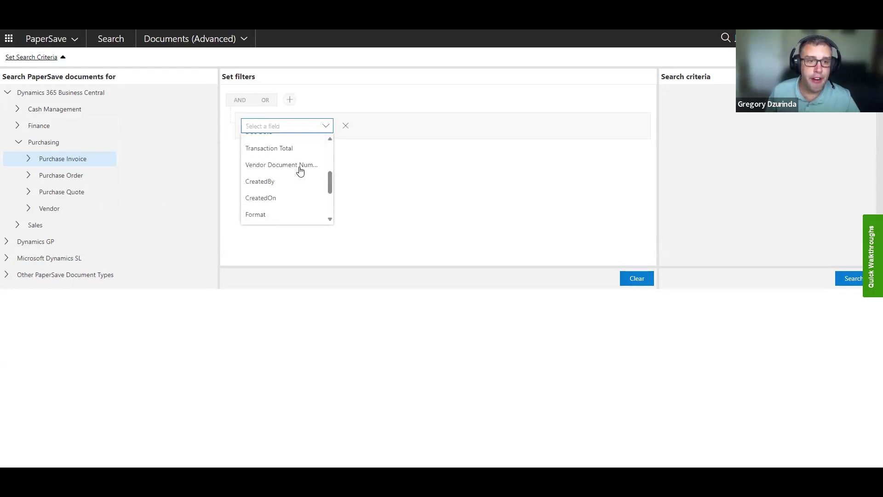
{"action": "scroll", "coordinate": [275, 202], "scroll_direction": "down", "scroll_amount": 3}
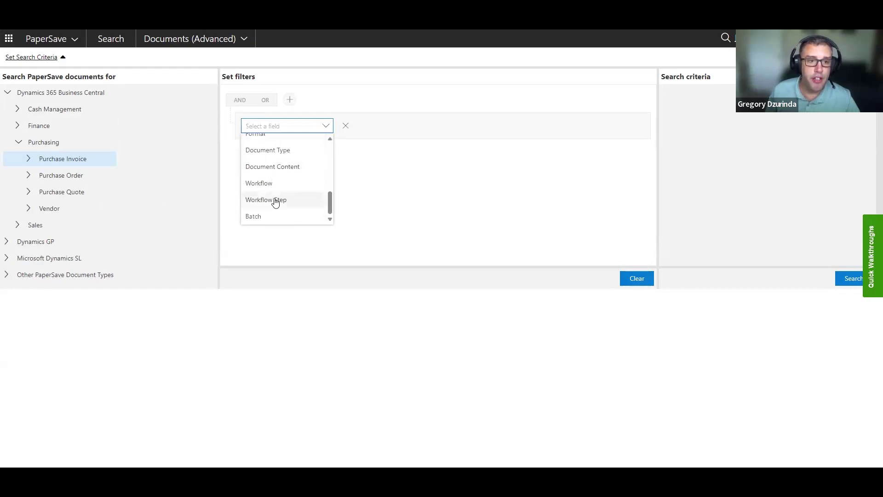
{"action": "scroll", "coordinate": [276, 204], "scroll_direction": "up", "scroll_amount": 6}
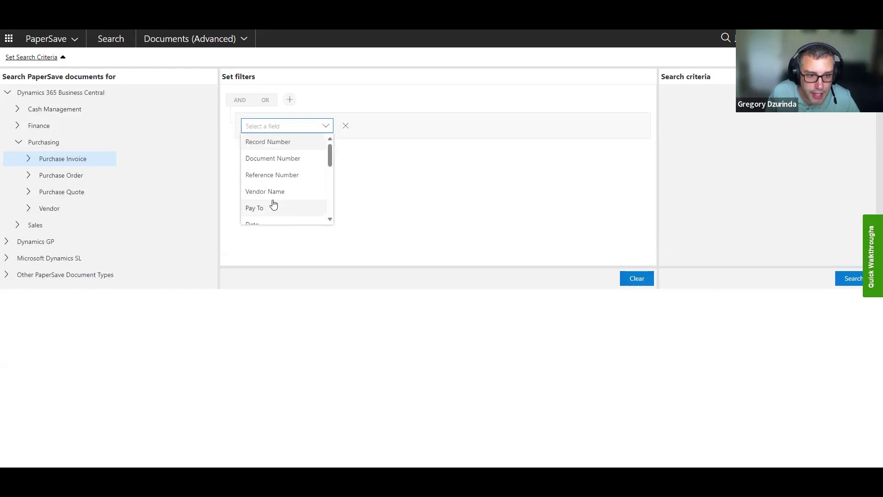
{"action": "scroll", "coordinate": [292, 157], "scroll_direction": "down", "scroll_amount": 2}
{"action": "left_click", "coordinate": [284, 164]}
Set the Vendor Name condition to Starts with "International Business" and run the advanced search.
{"action": "left_click", "coordinate": [417, 130]}
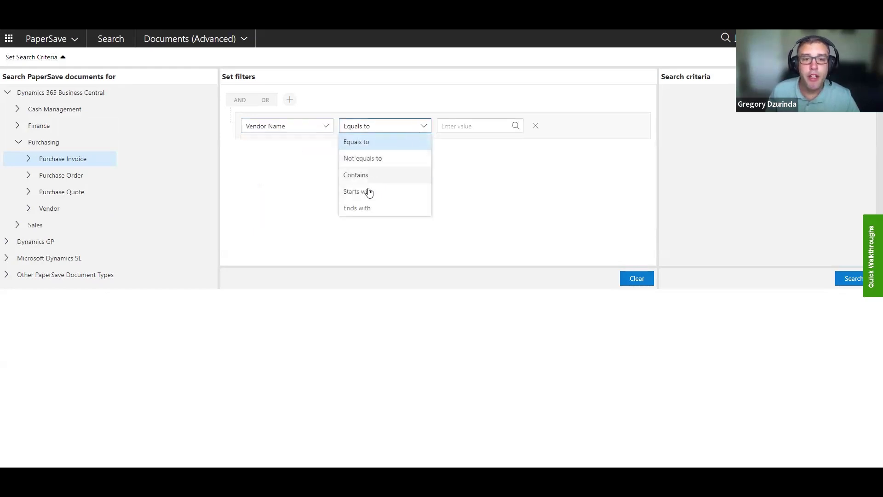
{"action": "left_click", "coordinate": [363, 191]}
{"action": "left_click", "coordinate": [458, 121]}
{"action": "type", "text": "International Business"}
{"action": "left_click", "coordinate": [528, 179]}
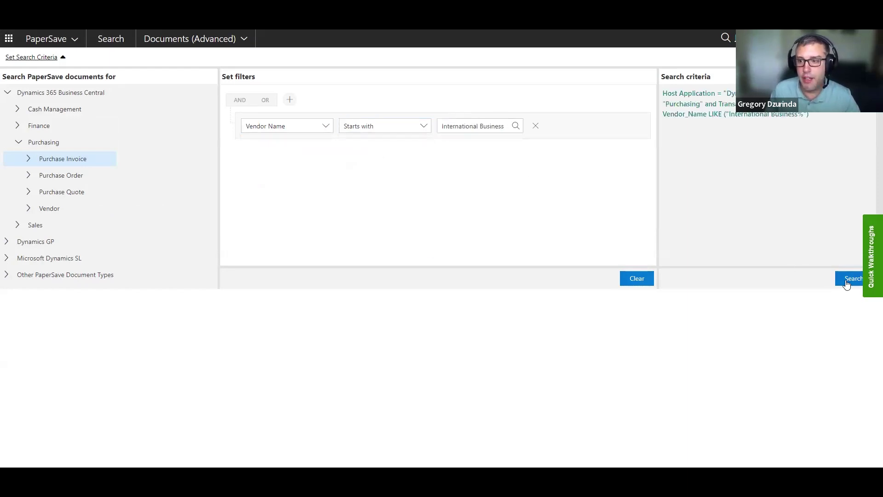
{"action": "left_click", "coordinate": [846, 284]}
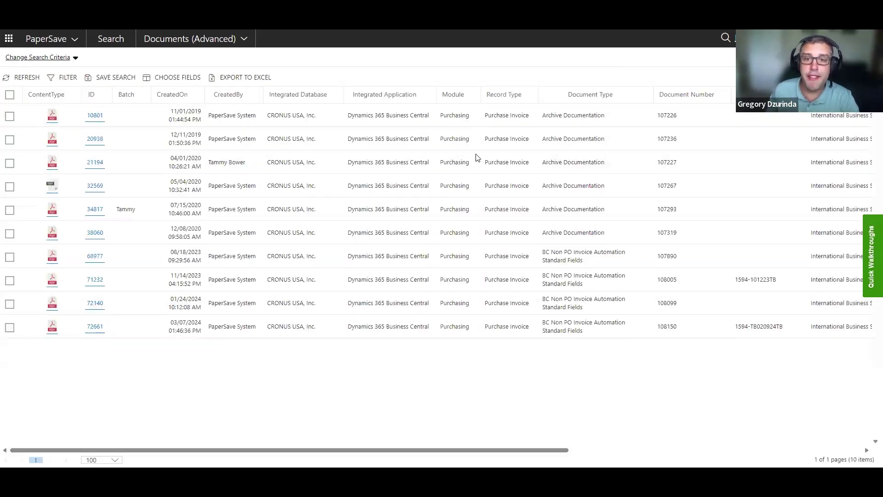
{"action": "mouse_move", "coordinate": [289, 450]}
{"action": "left_mouse_down"}
{"action": "mouse_move", "coordinate": [448, 450]}
{"action": "mouse_move", "coordinate": [289, 450]}
{"action": "left_mouse_up"}
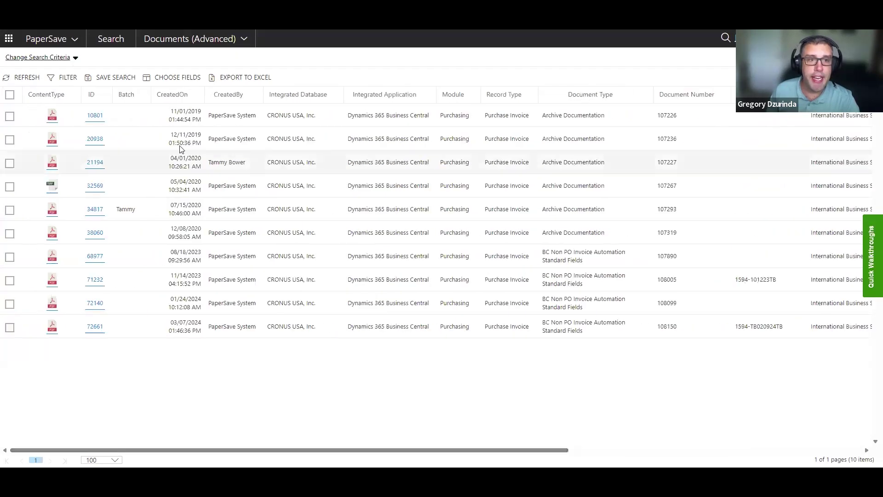
Select all the found documents, and add a second condition on the Date field to the search criteria.
{"action": "left_click", "coordinate": [9, 95]}
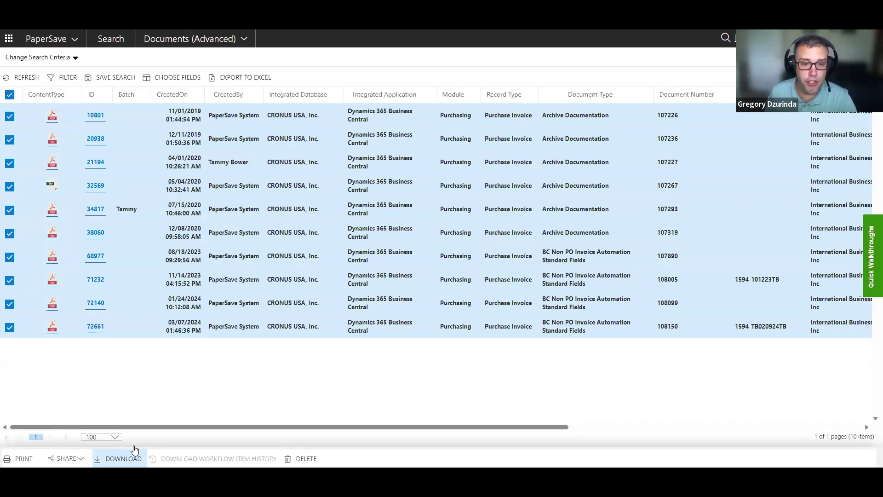
{"action": "left_click", "coordinate": [65, 58]}
{"action": "left_click", "coordinate": [290, 99]}
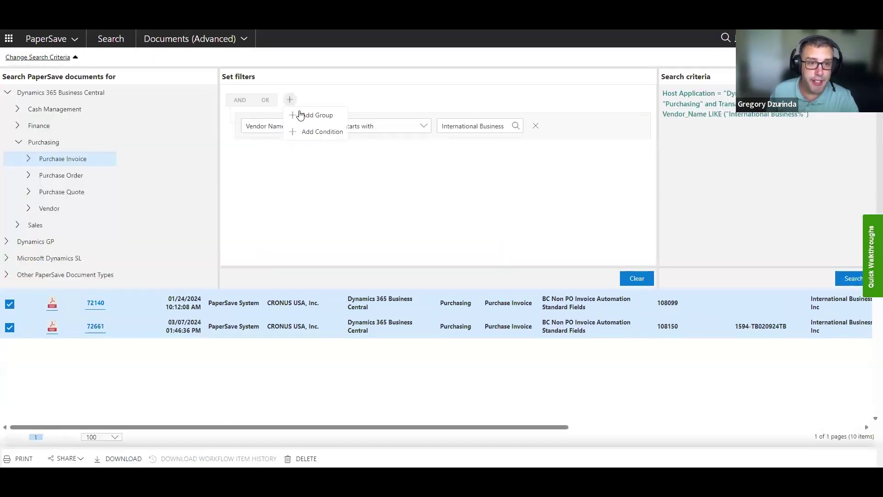
{"action": "left_click", "coordinate": [324, 132]}
{"action": "left_click", "coordinate": [325, 152]}
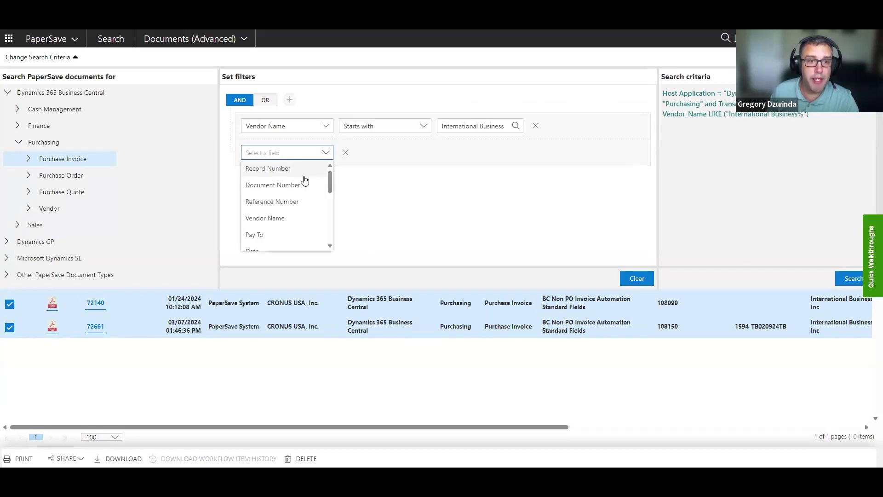
{"action": "scroll", "coordinate": [292, 216], "scroll_direction": "down", "scroll_amount": 2}
{"action": "left_click", "coordinate": [294, 223]}
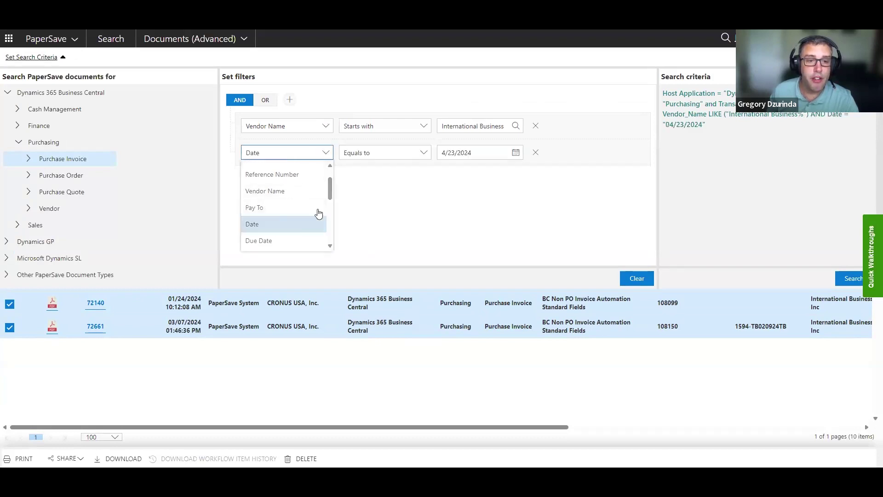
Set the Date condition to Less than 4/23/2007 and run the advanced search.
{"action": "left_click", "coordinate": [411, 153]}
{"action": "left_click", "coordinate": [378, 234]}
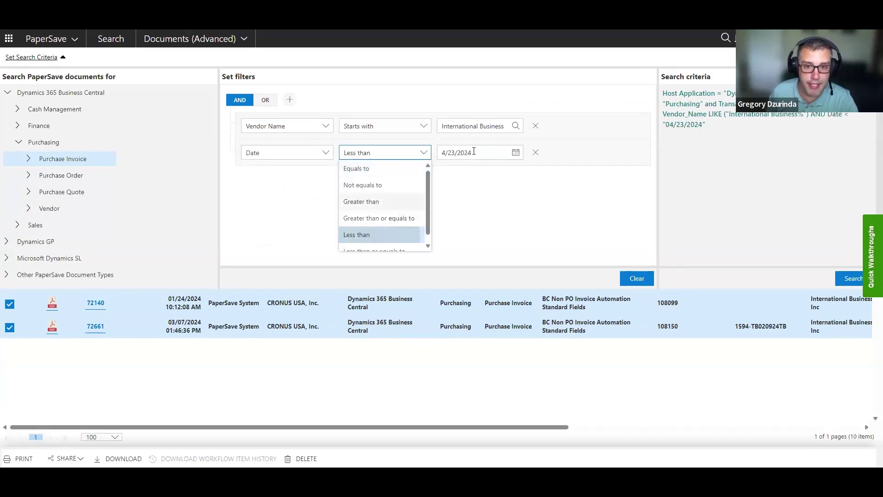
{"action": "left_click", "coordinate": [474, 153]}
{"action": "key", "text": "BackSpace"}
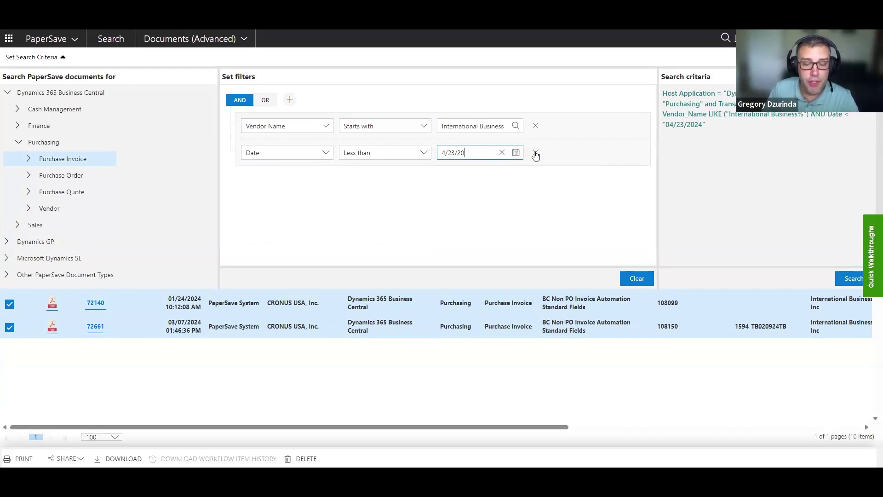
{"action": "type", "text": "7"}
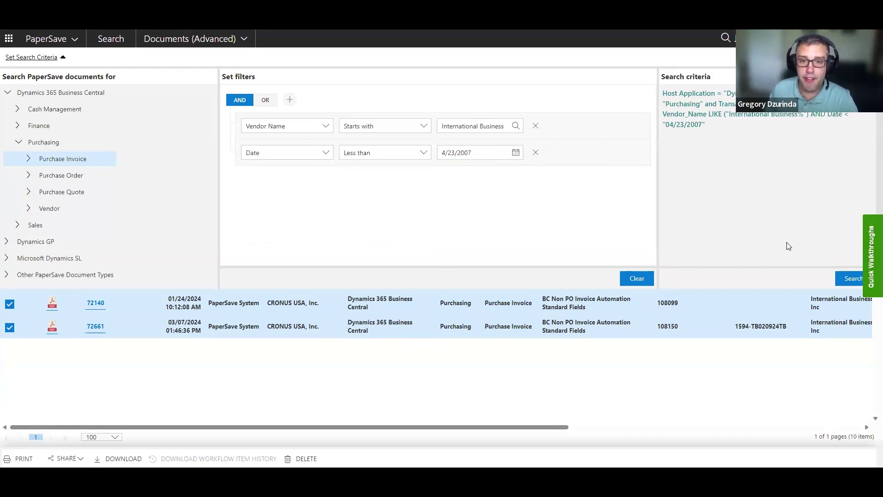
{"action": "left_click", "coordinate": [846, 280]}
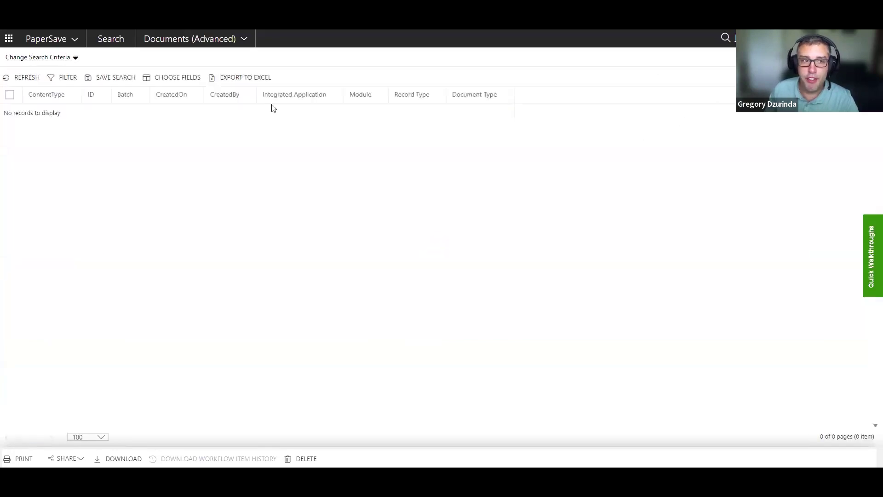
Reopen the search criteria, set the date to 4/23/2009, rerun the search and review the invoice dates in the results.
{"action": "left_click", "coordinate": [70, 58]}
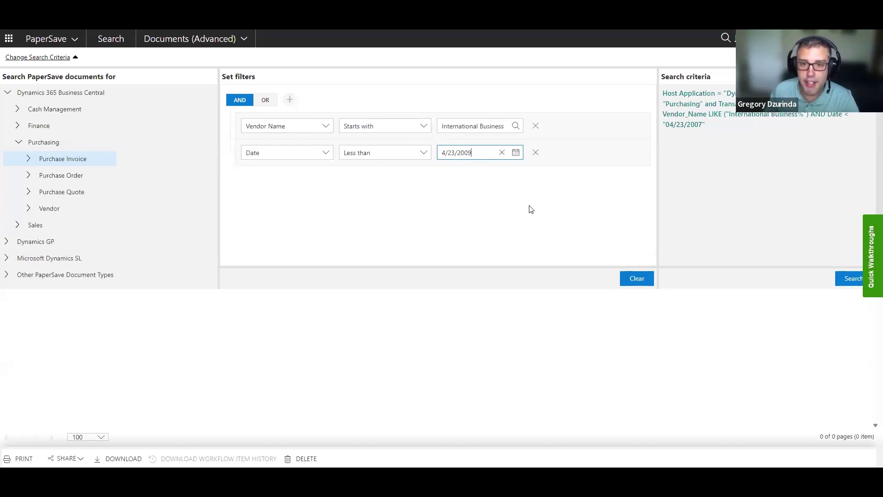
{"action": "left_click", "coordinate": [839, 282]}
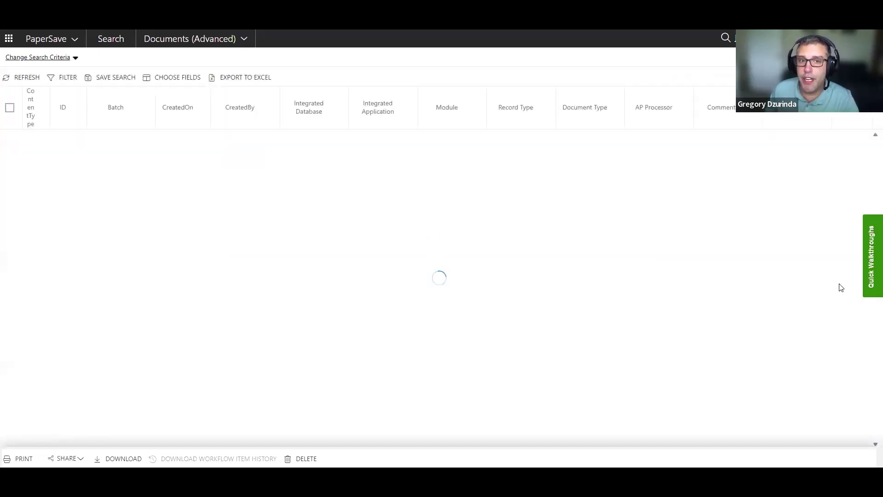
{"action": "left_click_drag", "start_coordinate": [302, 426], "coordinate": [408, 436]}
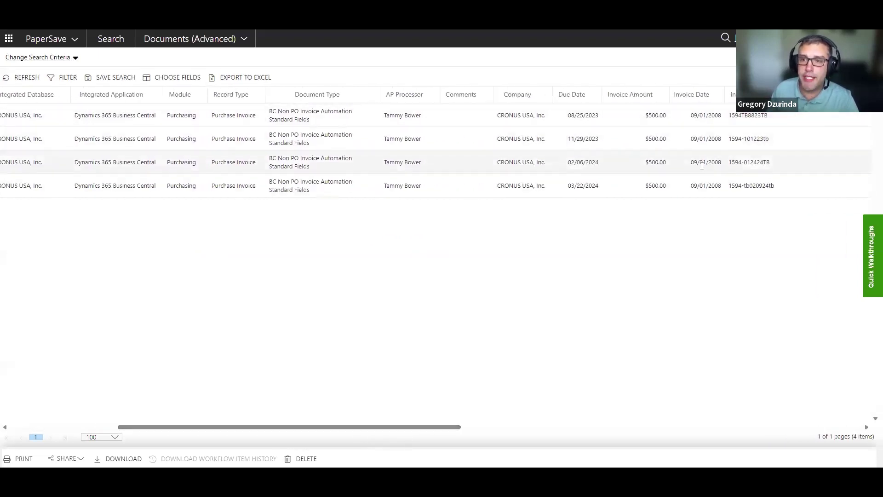
{"action": "left_click_drag", "start_coordinate": [286, 427], "coordinate": [93, 428]}
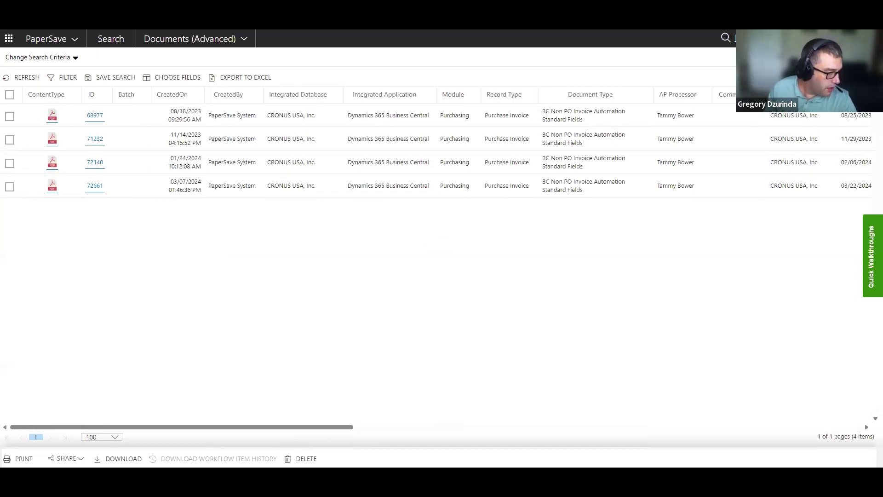
{"action": "key", "text": "alt+Tab"}
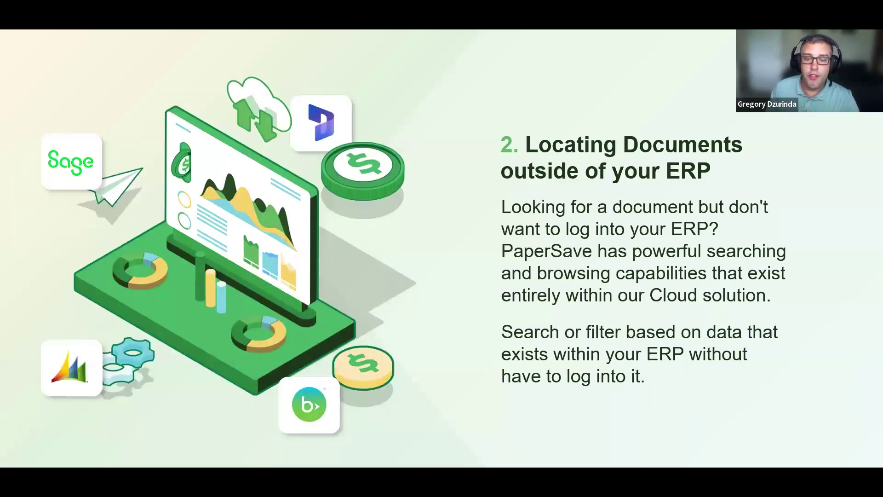
{"action": "key", "text": "Right"}
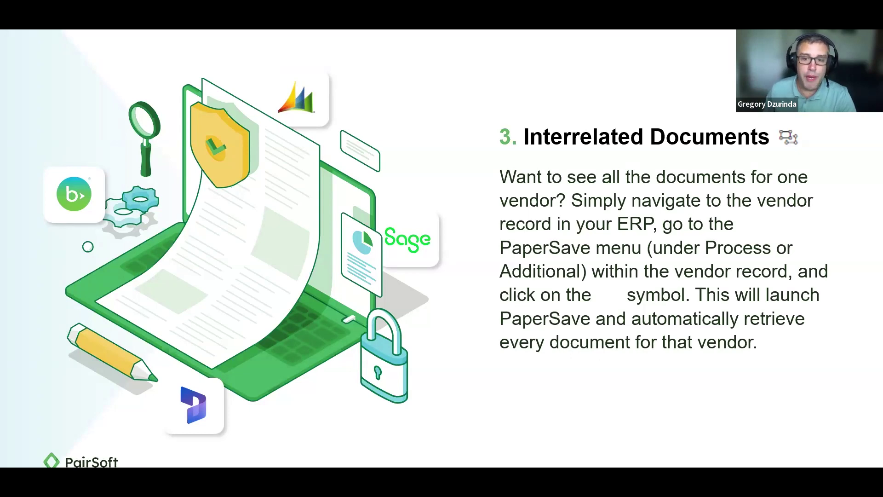
{"action": "key", "text": "alt+Tab"}
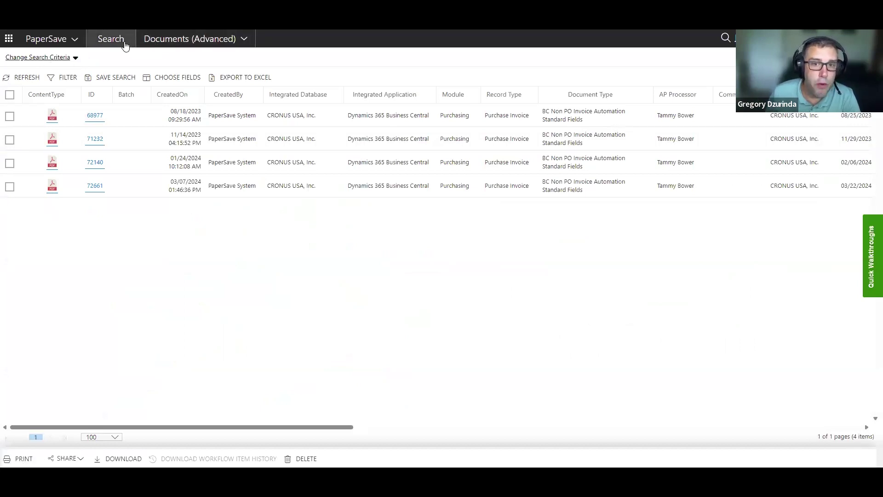
Go to Browse for the Business Central purchase invoices and search within them for "International".
{"action": "left_click", "coordinate": [9, 38]}
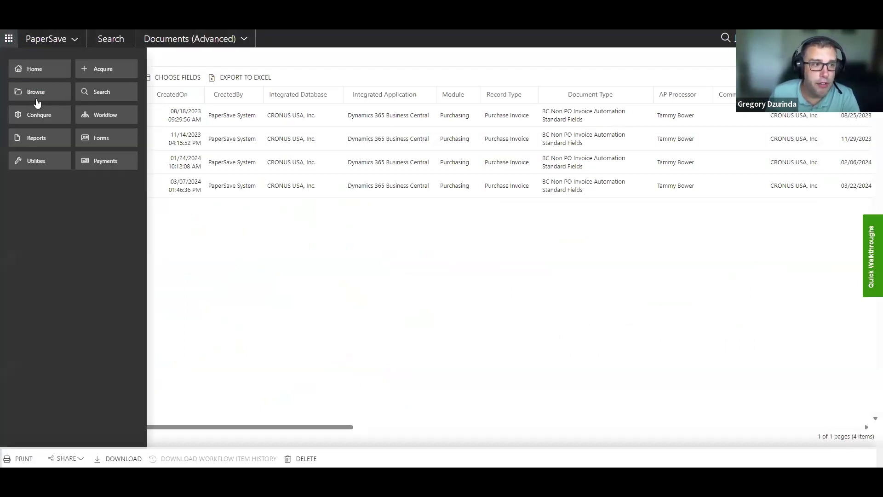
{"action": "left_click", "coordinate": [38, 96]}
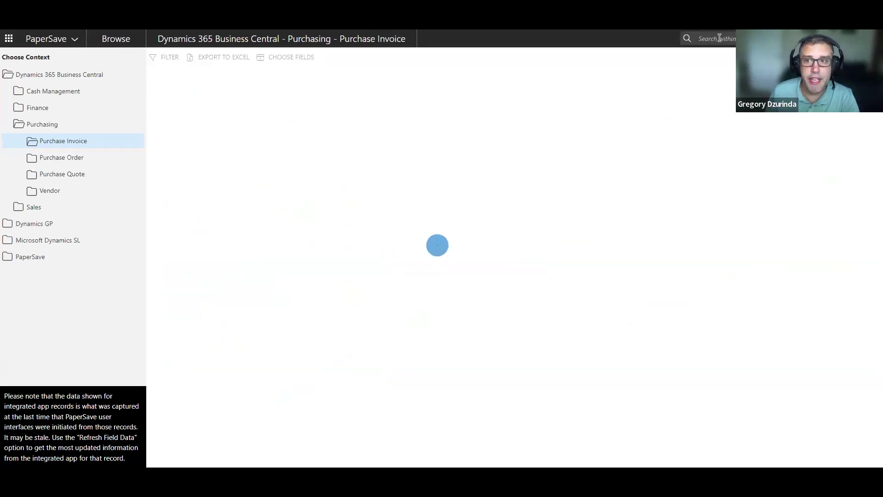
{"action": "left_click", "coordinate": [718, 38]}
{"action": "type", "text": "Int"}
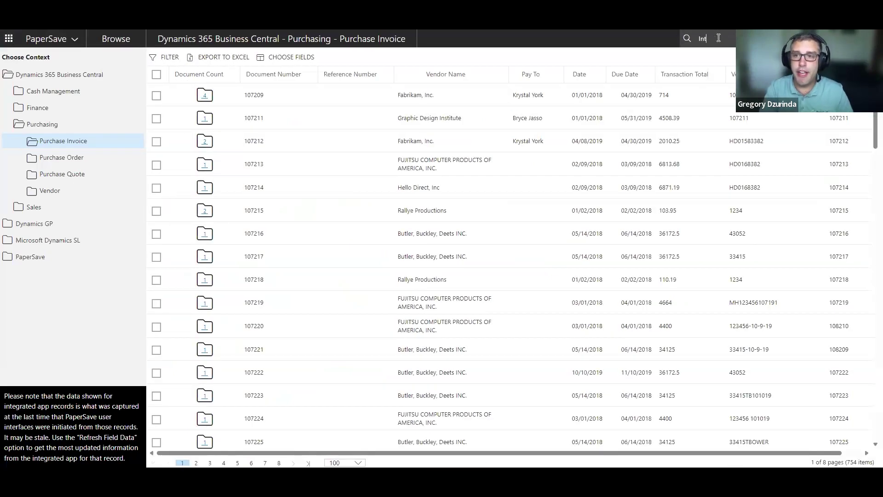
{"action": "type", "text": "ernational"}
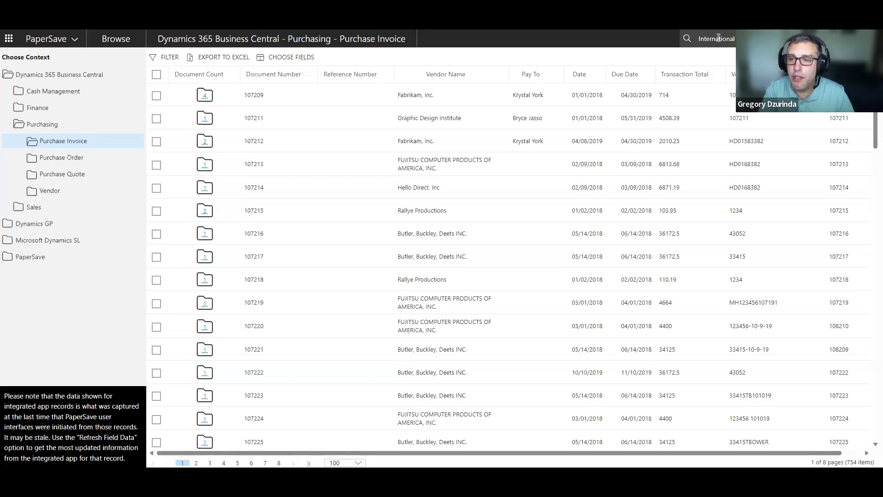
{"action": "key", "text": "Return"}
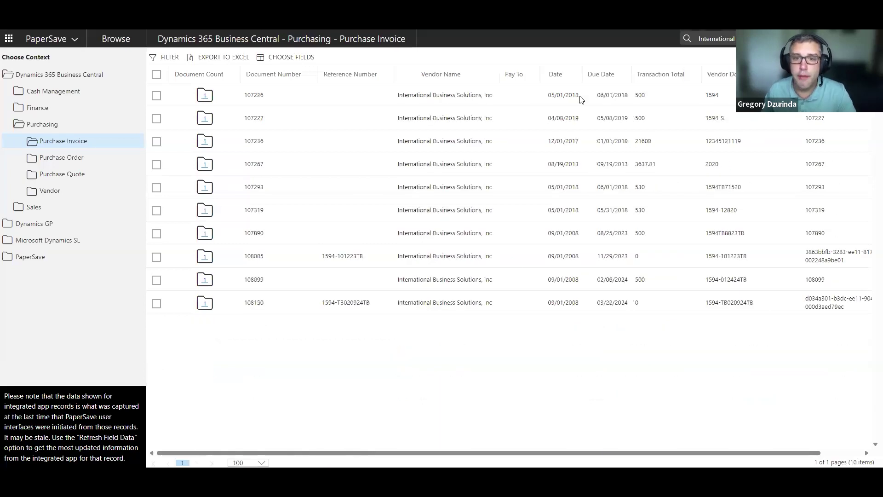
Try to view the interrelated documents of the first listed International Business Solutions invoice, and reload the page.
{"action": "left_click", "coordinate": [408, 98]}
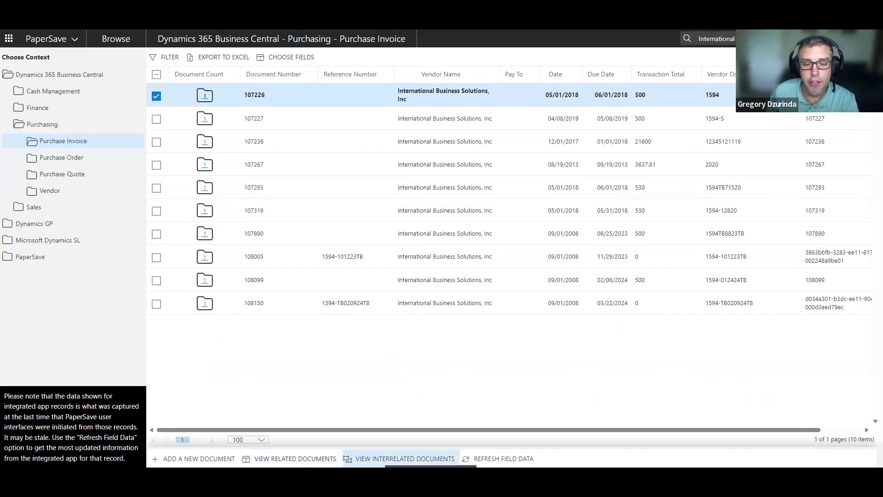
{"action": "left_click", "coordinate": [405, 459]}
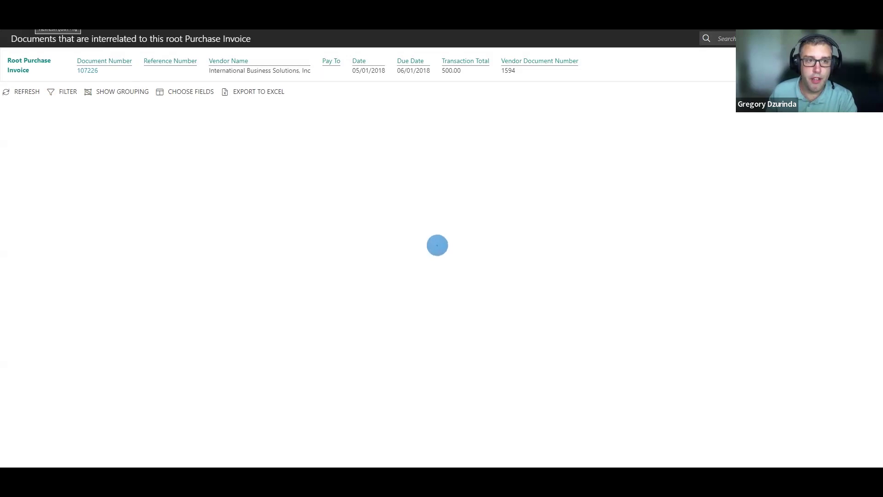
{"action": "left_click", "coordinate": [38, 20]}
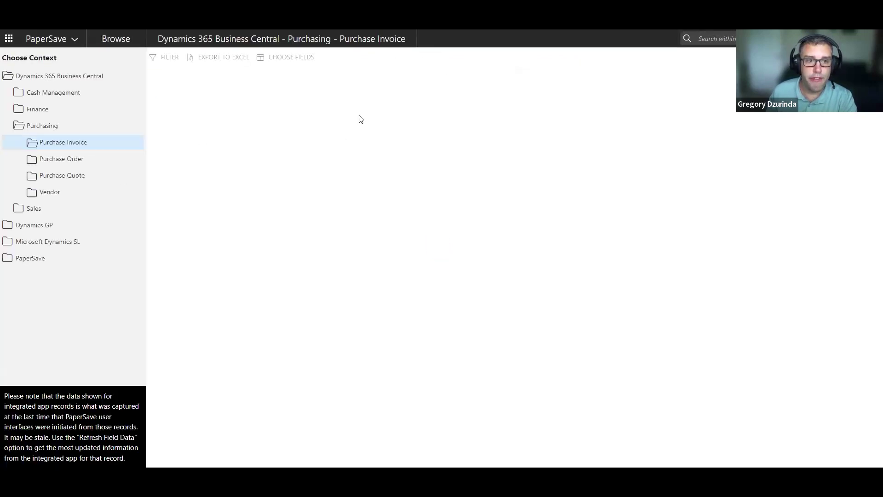
Search the purchase invoices for "international" again, select the first invoice and view its interrelated documents.
{"action": "type", "text": "international"}
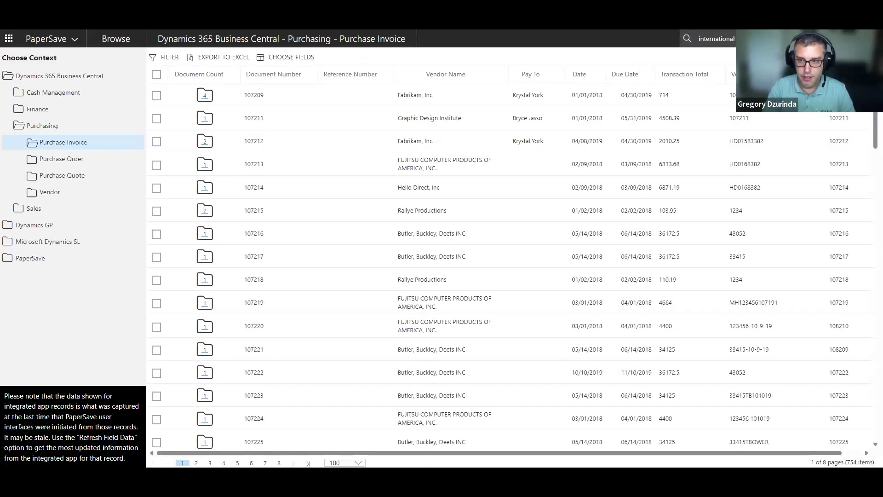
{"action": "key", "text": "Return"}
{"action": "left_click", "coordinate": [277, 95]}
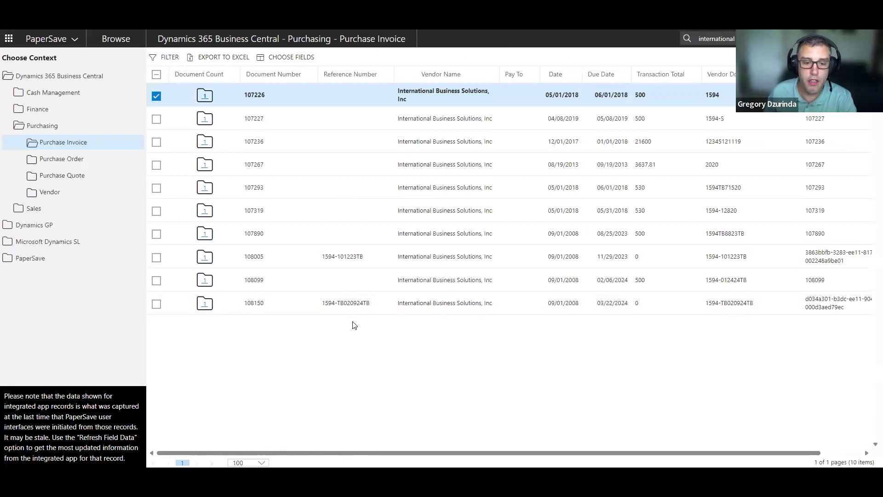
{"action": "left_click", "coordinate": [398, 459]}
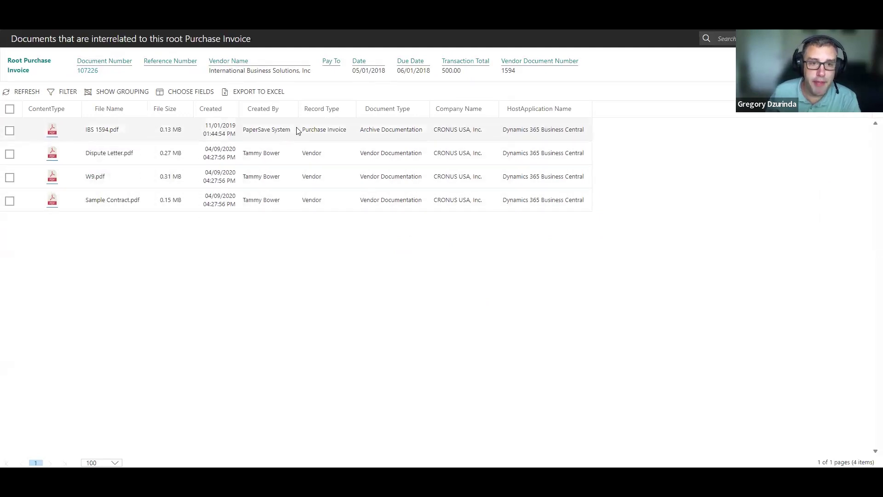
Examine the interrelated invoice and vendor documents, open Sample Contract.pdf to view it, and close it.
{"action": "left_click", "coordinate": [394, 129]}
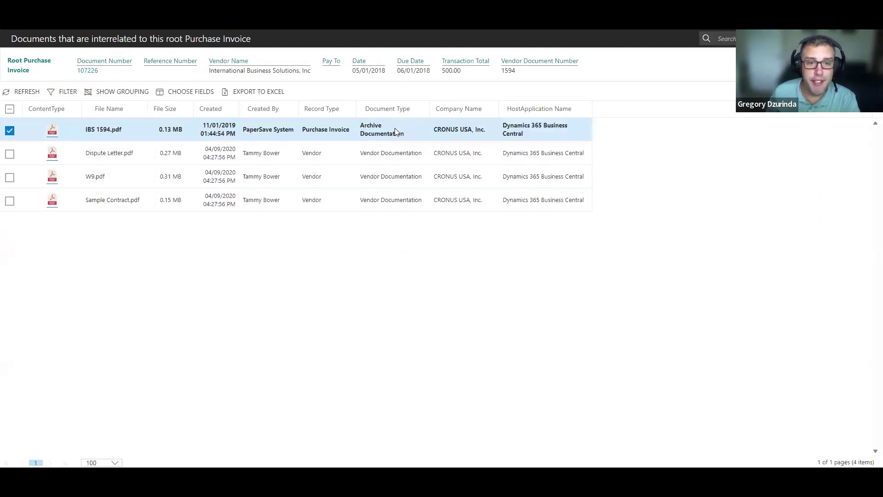
{"action": "left_click", "coordinate": [391, 153]}
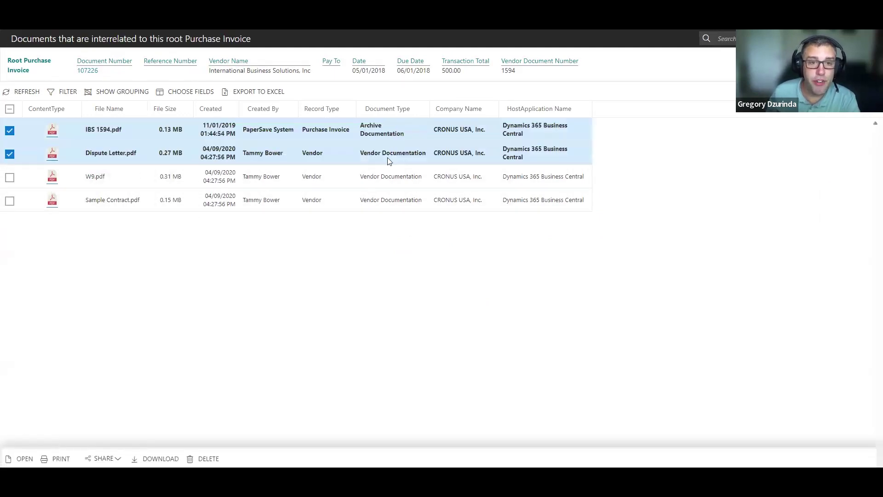
{"action": "left_click", "coordinate": [379, 130]}
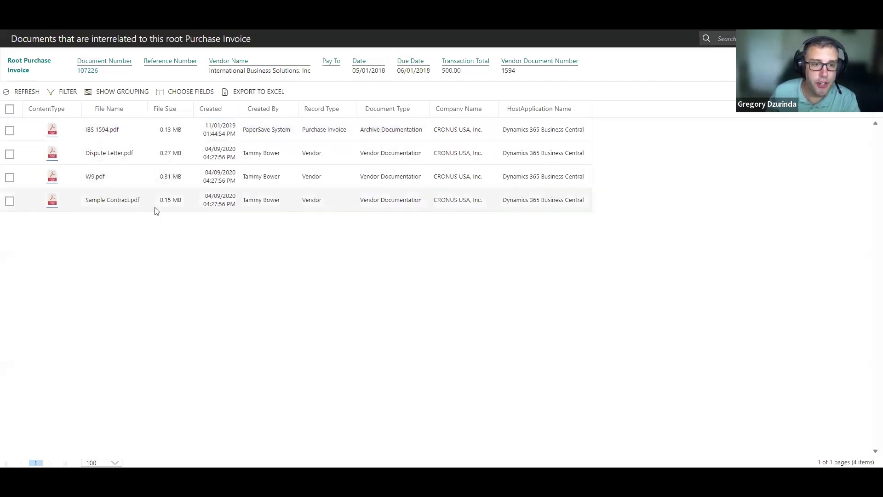
{"action": "double_click", "coordinate": [260, 201]}
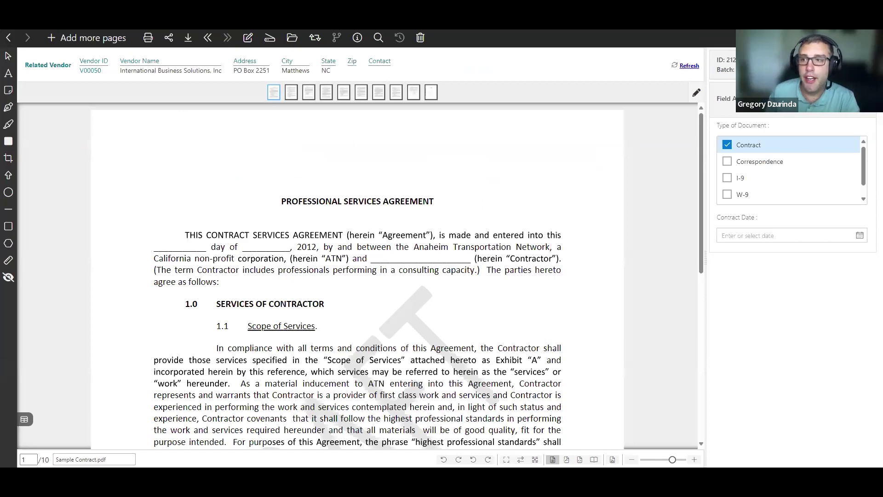
{"action": "left_click", "coordinate": [870, 38]}
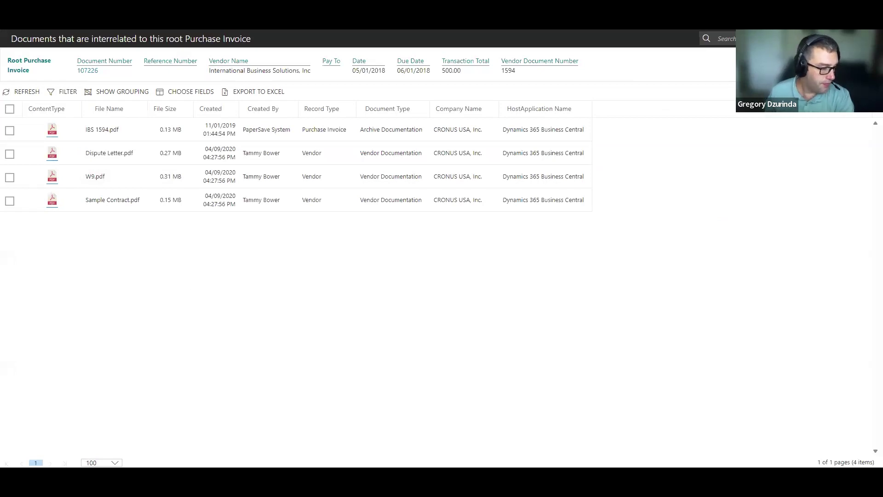
{"action": "key", "text": "alt+Tab"}
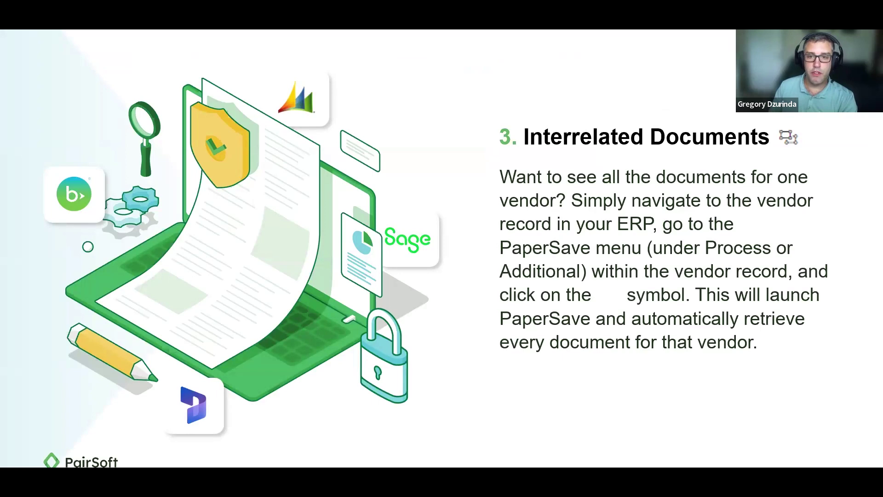
{"action": "key", "text": "Right"}
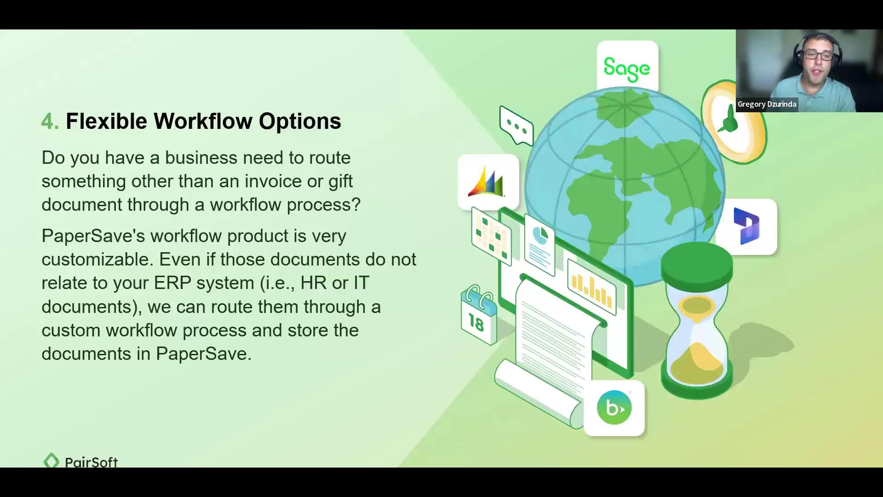